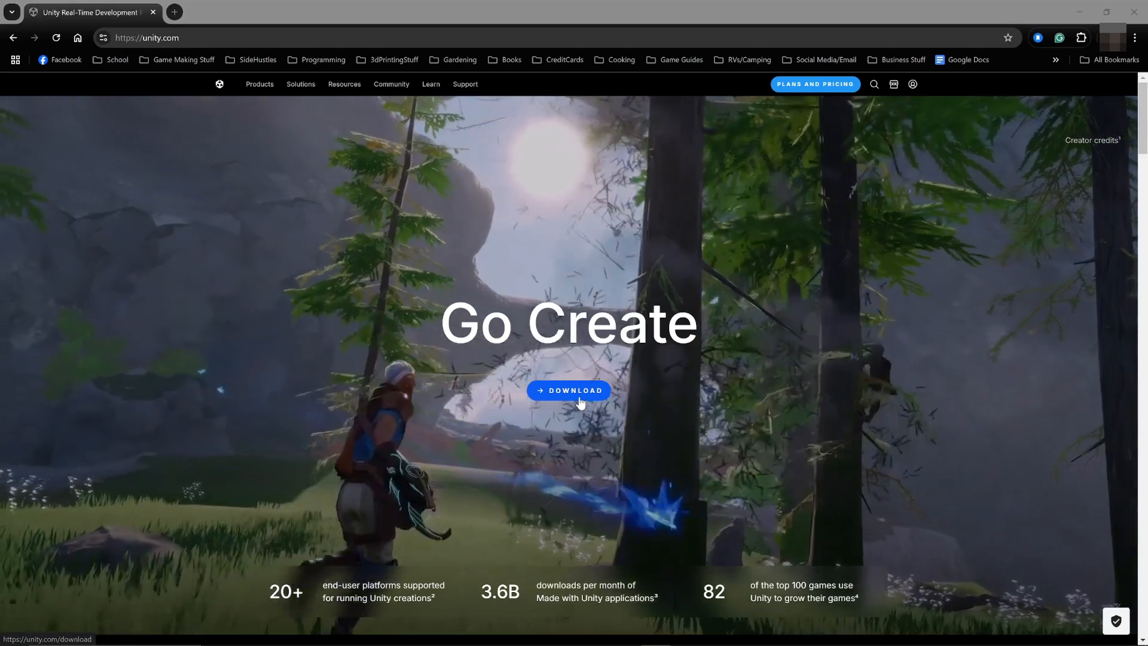
Step: Open Unity's download page from the home page and switch to the Unity Hub app
click(580, 404)
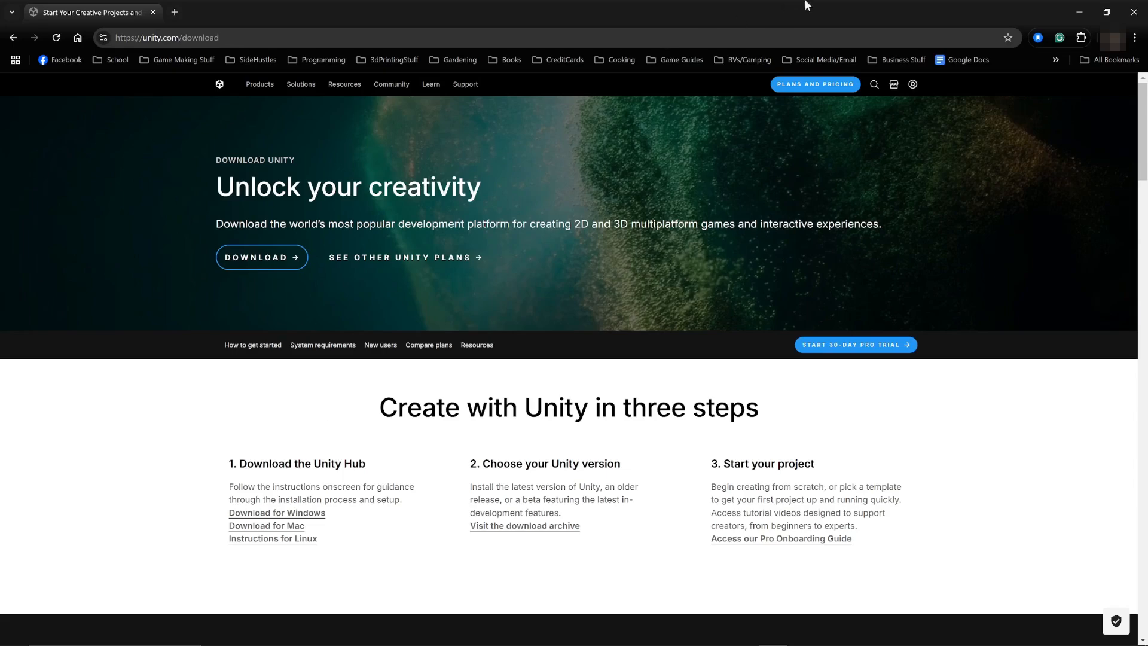
mouse_move(1097, 645)
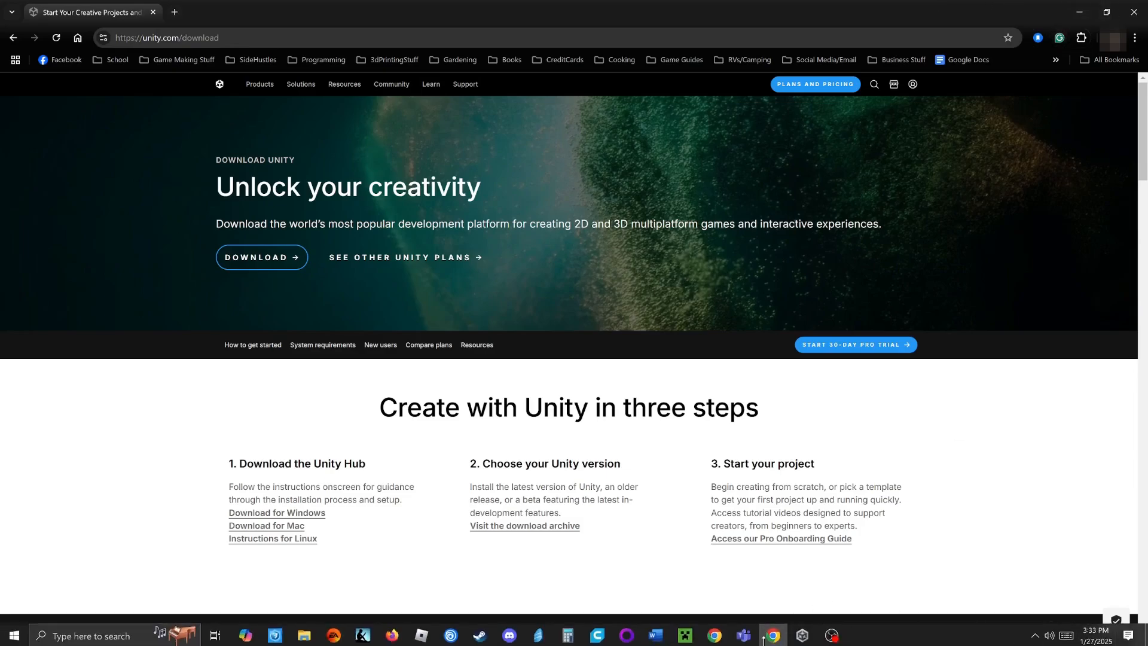
click(800, 636)
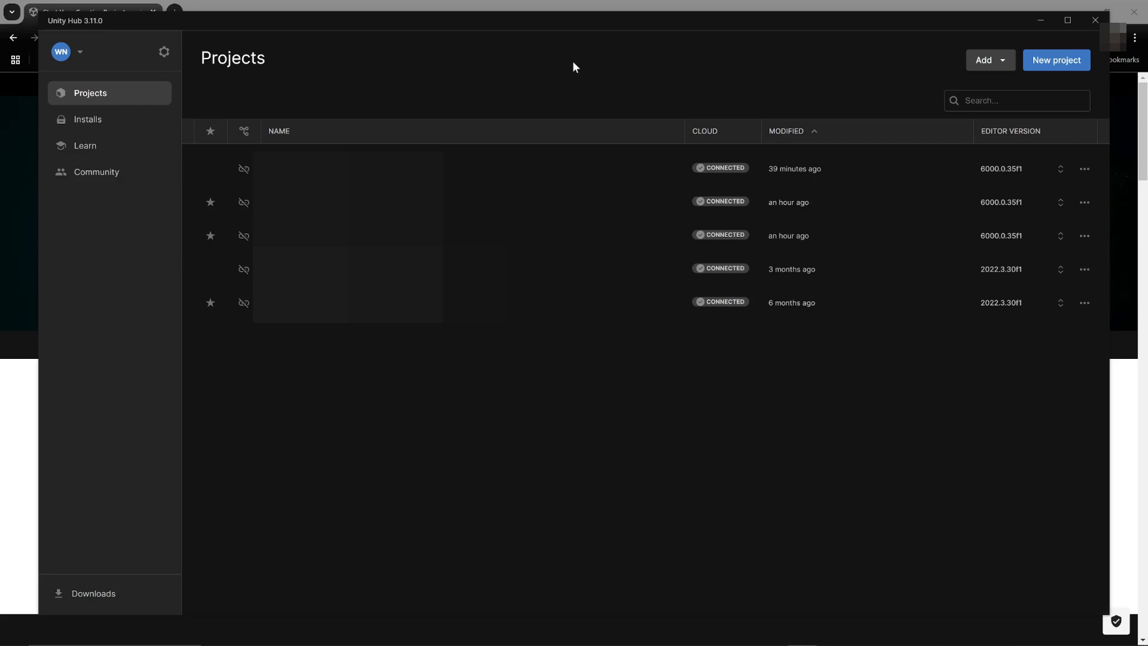
Step: Examine the modules offered for installing the Unity 2022.3.56f1 editor and close the installer without installing
click(77, 123)
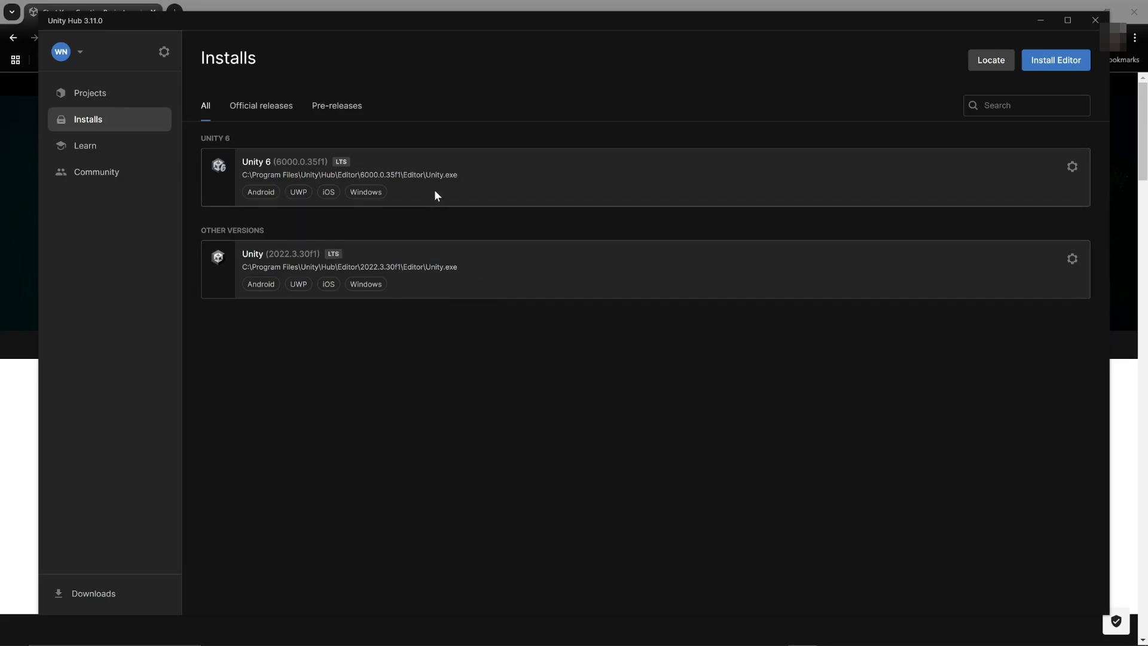
click(1053, 71)
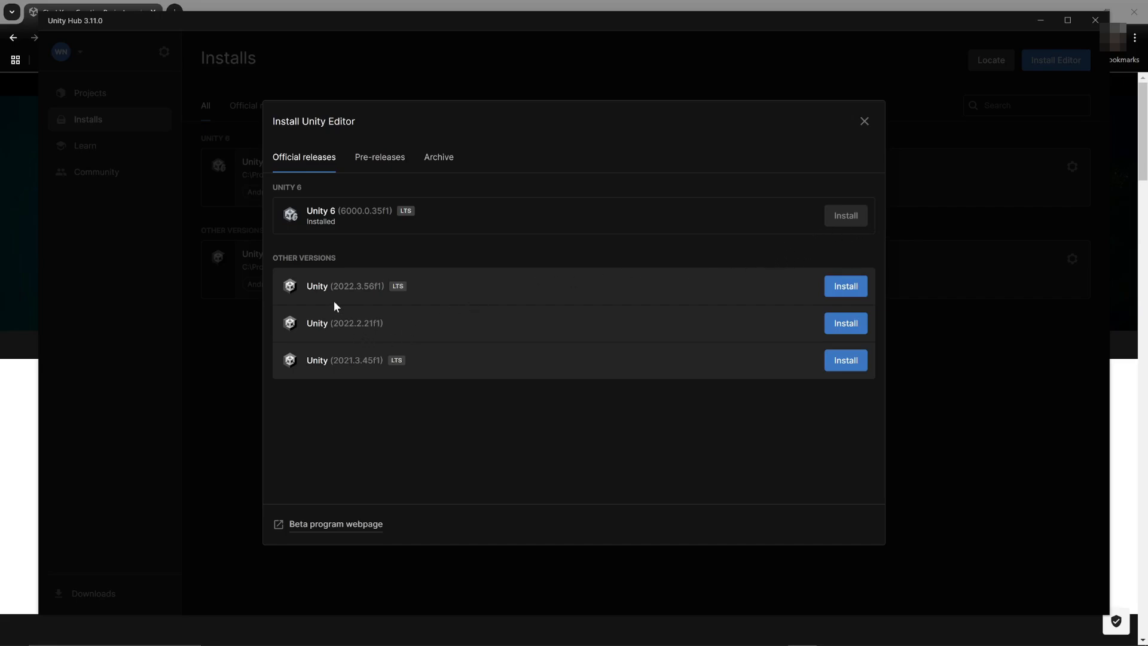
click(846, 287)
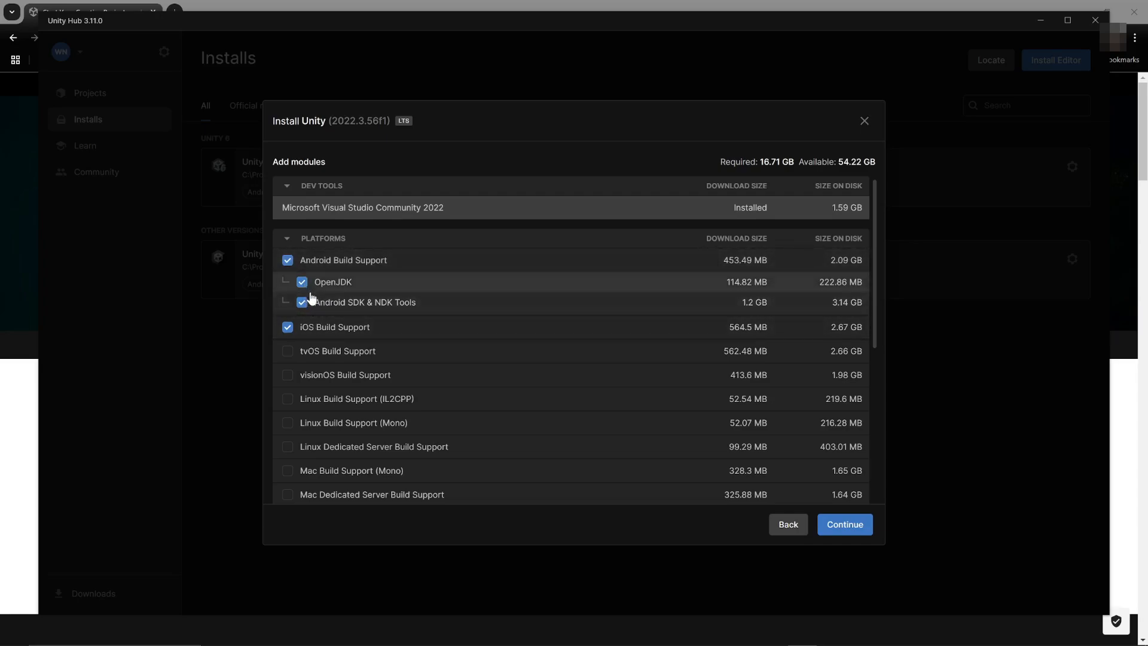
scroll(378, 357, down, 1)
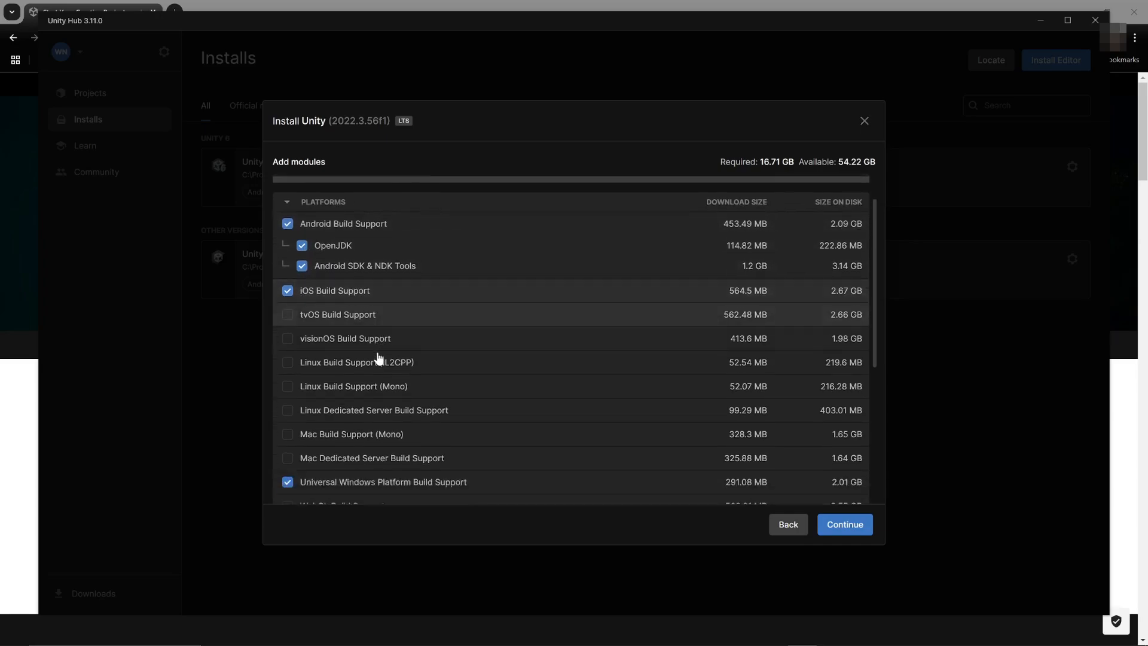
scroll(379, 359, down, 5)
scroll(379, 361, up, 2)
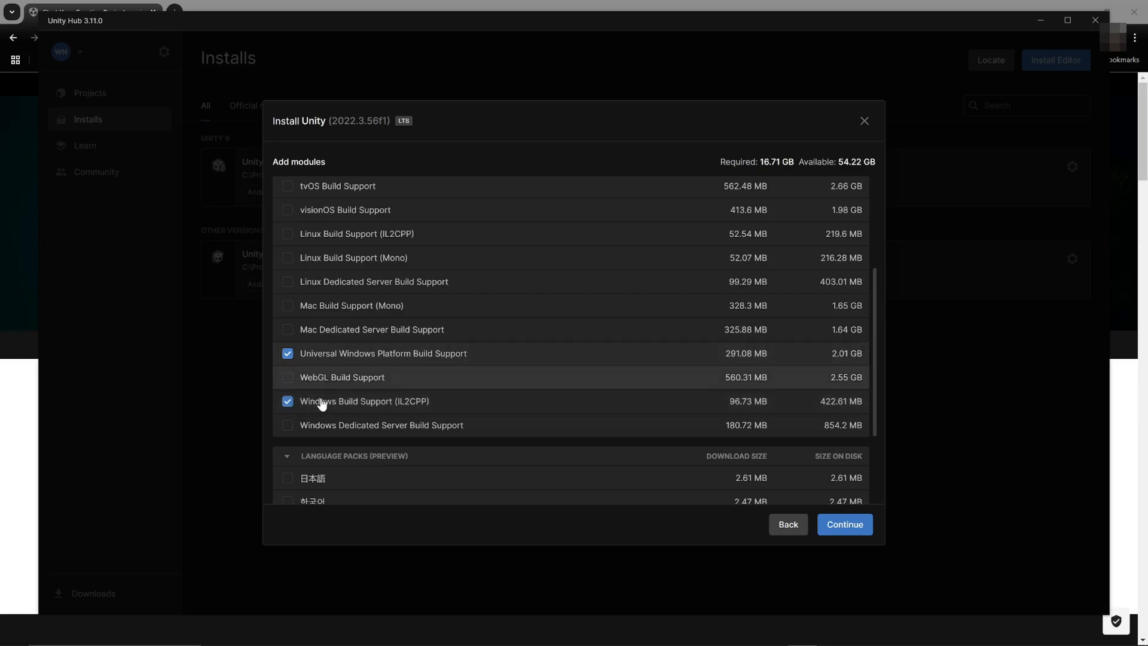
scroll(321, 376, up, 3)
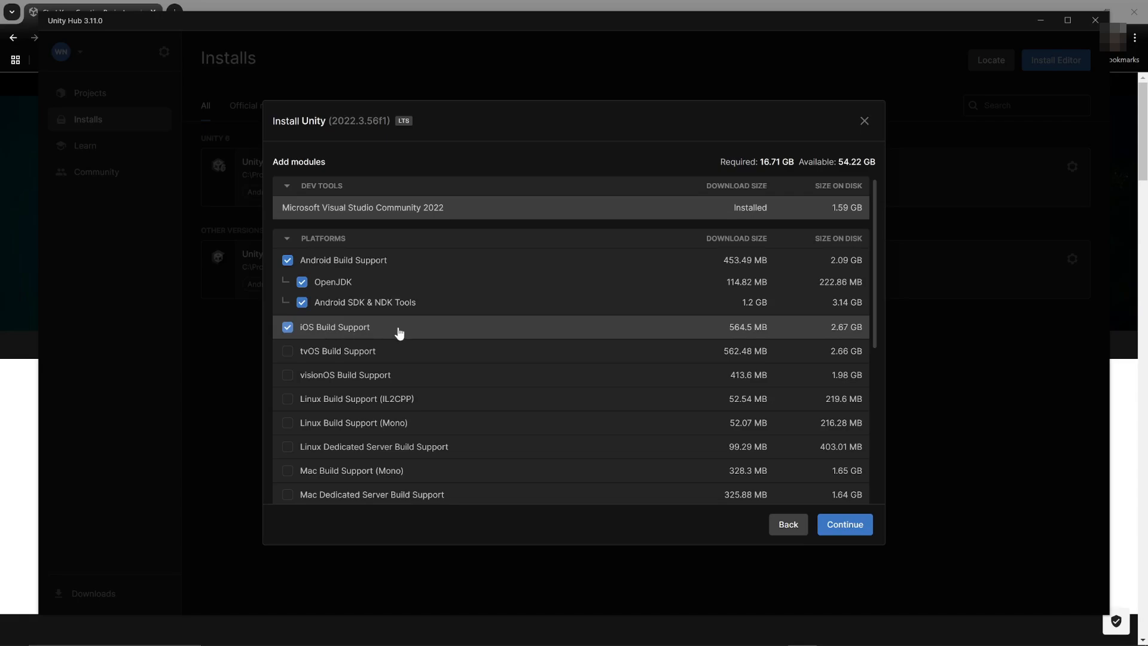
scroll(395, 335, down, 5)
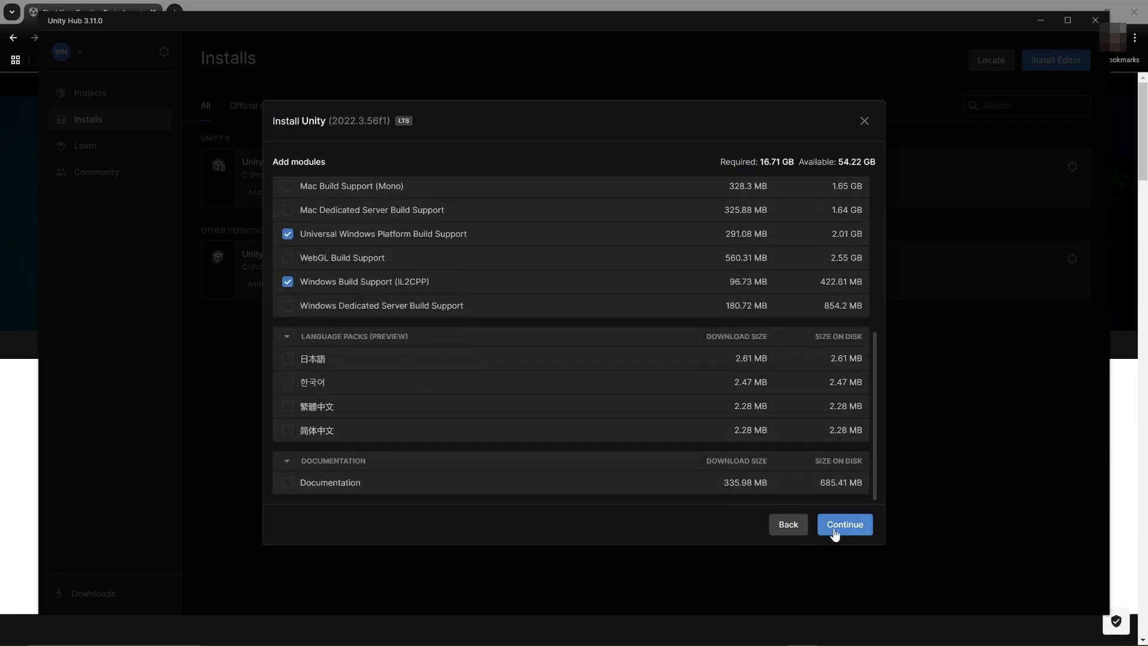
scroll(574, 376, up, 5)
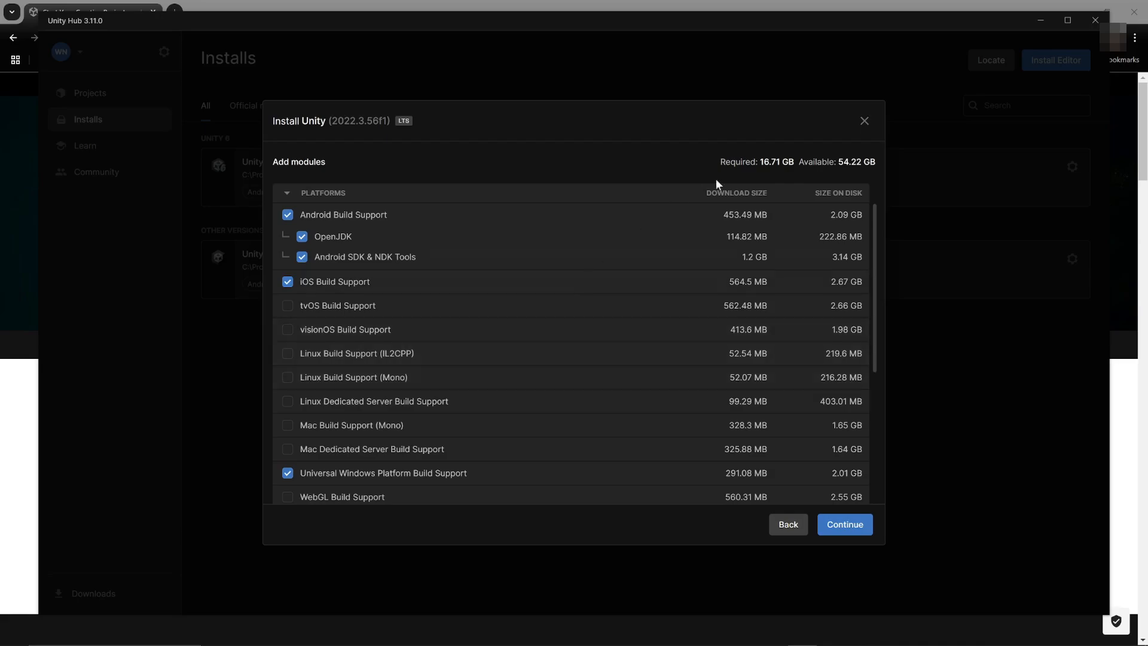
click(861, 126)
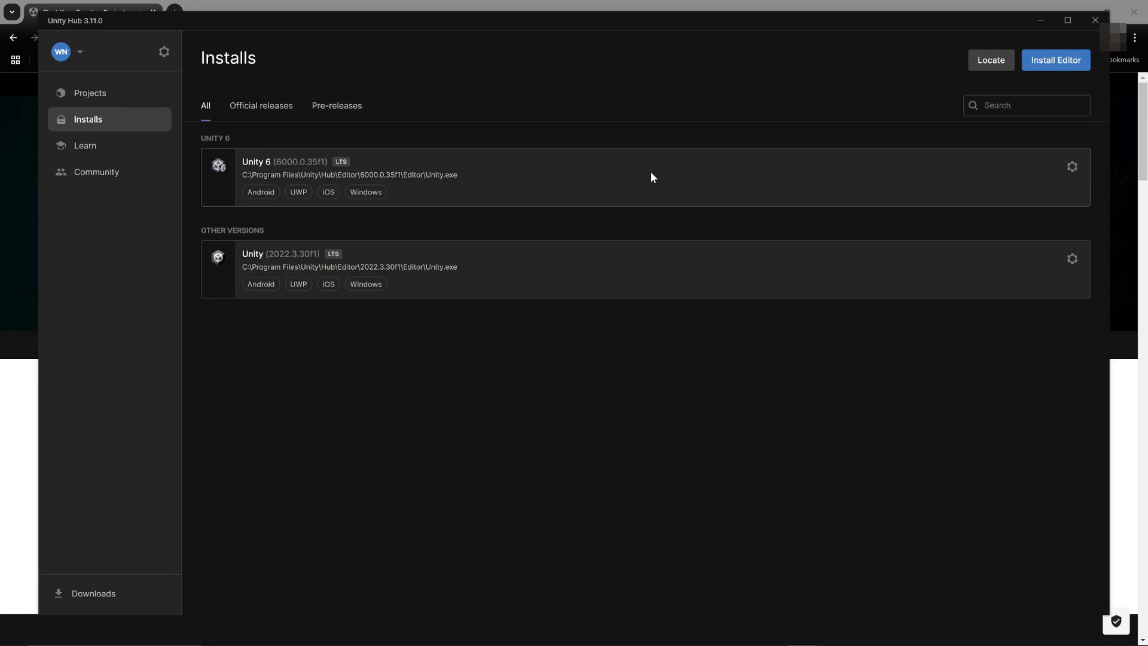
Step: Start a new project from the Universal 2D core template and name it Zelda-Like Tutorial
click(69, 93)
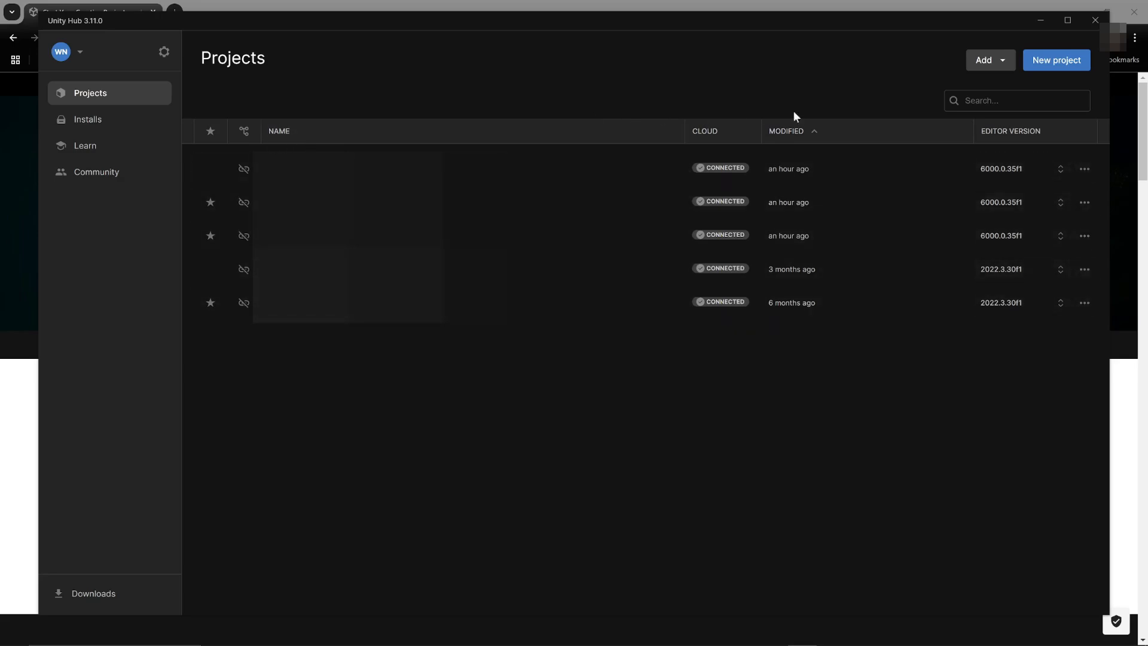
click(1054, 63)
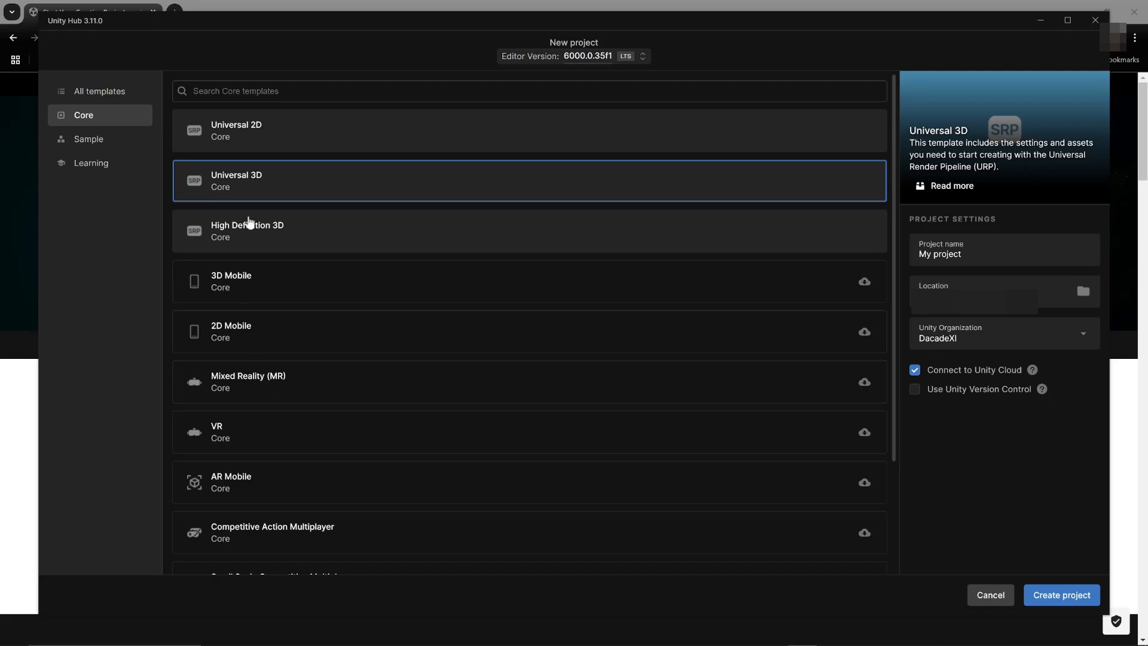
click(309, 138)
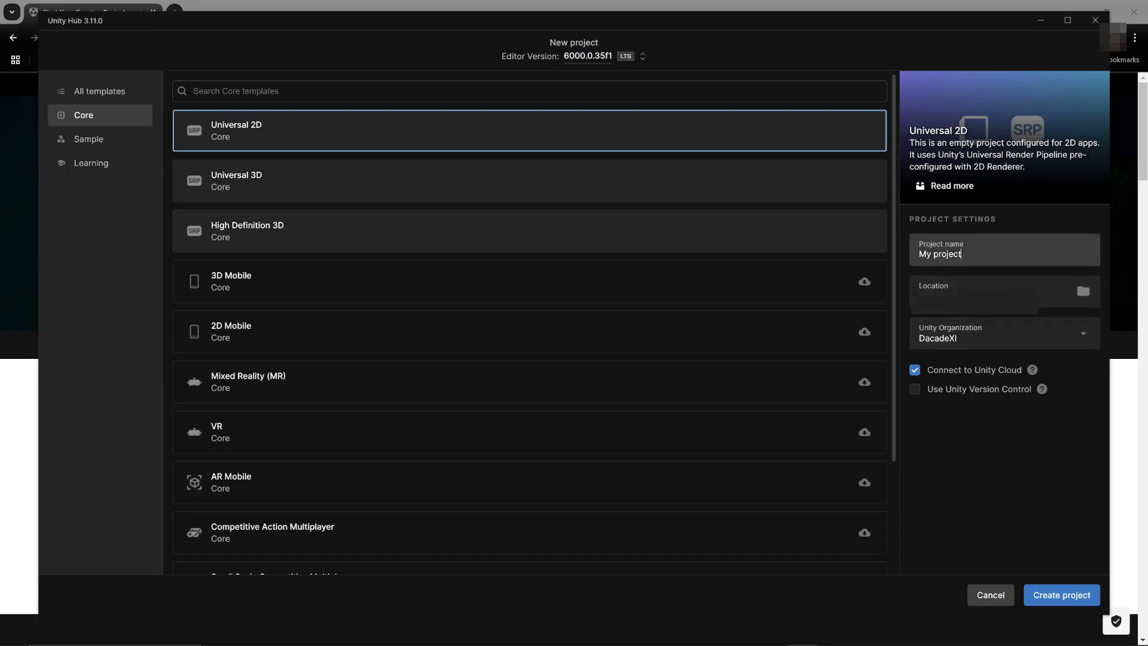
drag(963, 254, 907, 249)
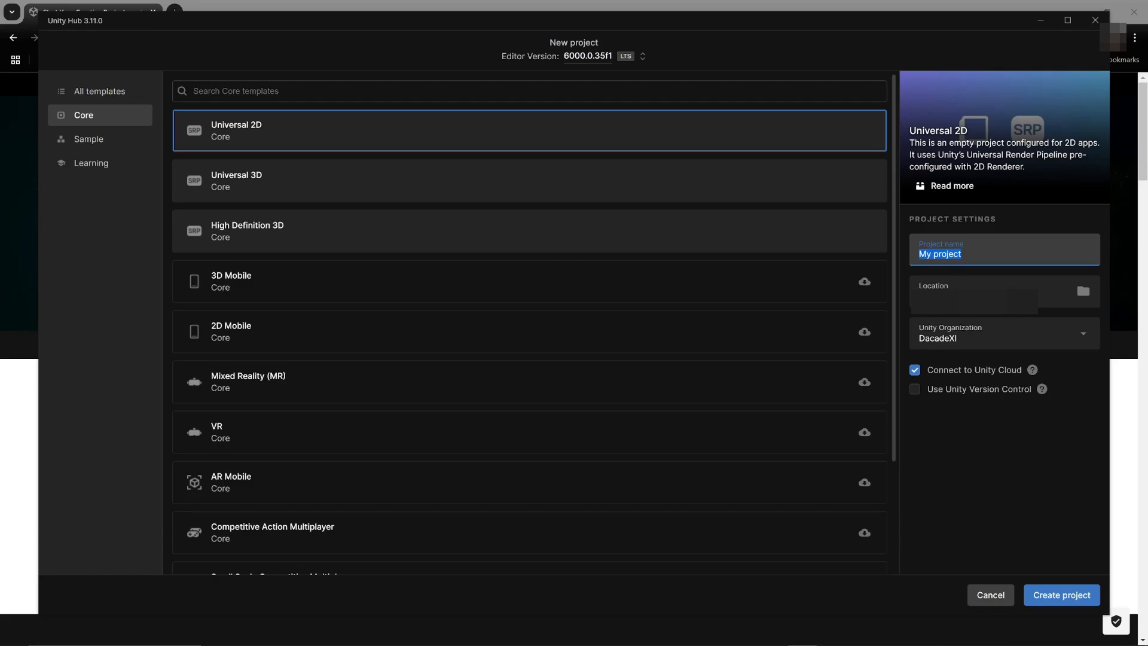
text(Zelda-Like Tutorial)
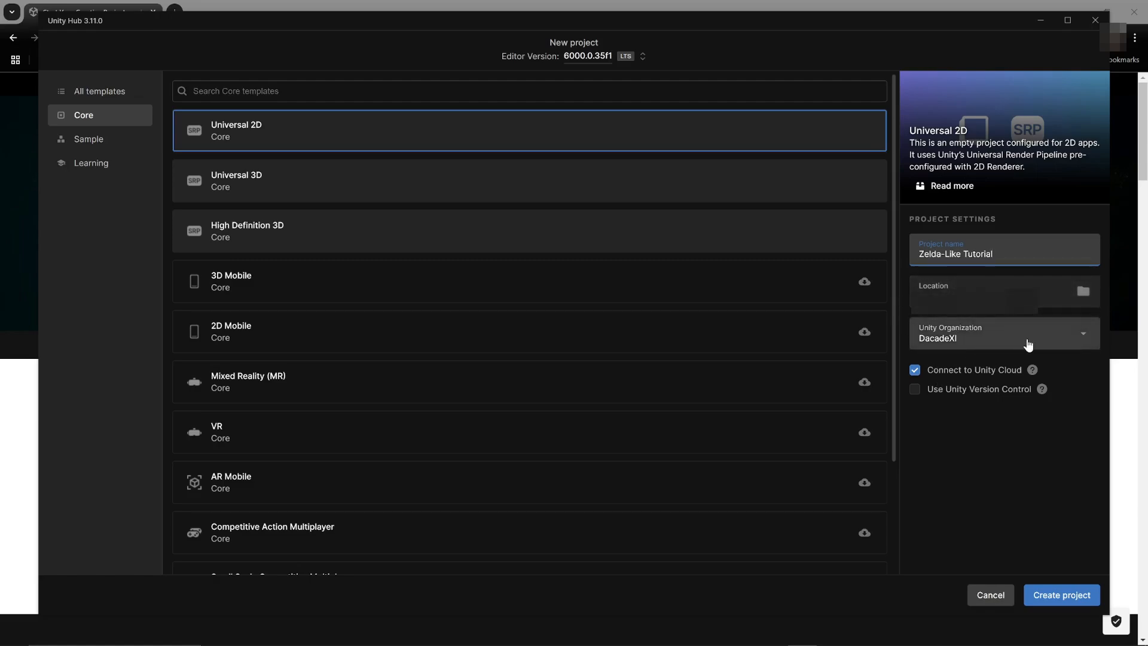
Step: Select DacadeXI as the Unity organization and create the project with the Unity Cloud connection enabled
click(1004, 343)
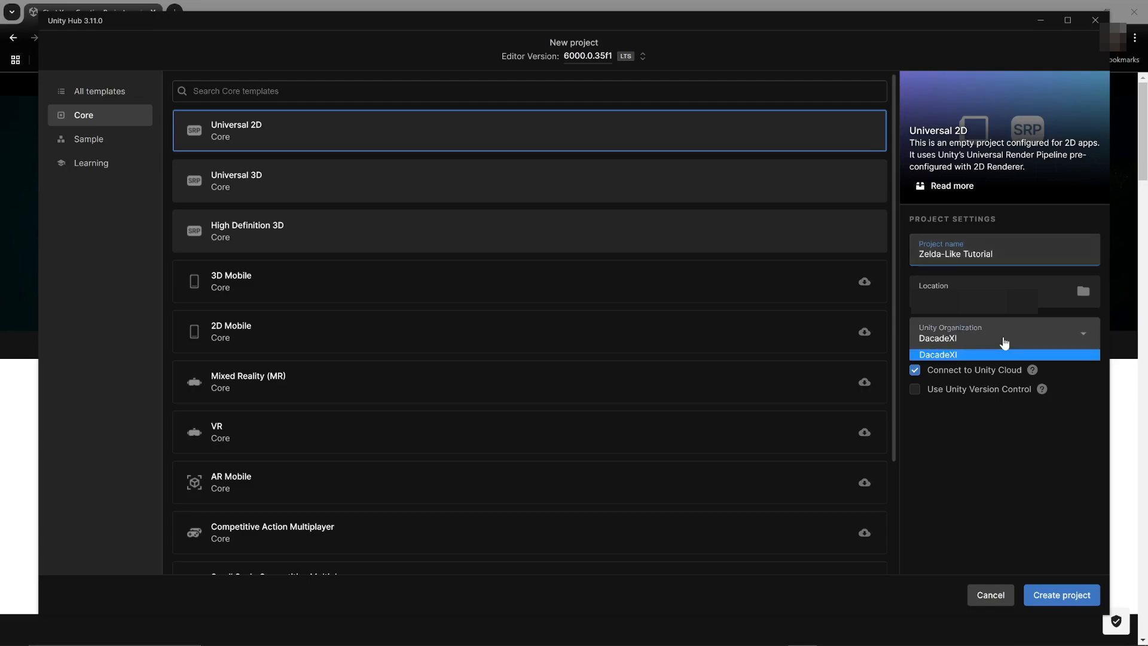
click(969, 355)
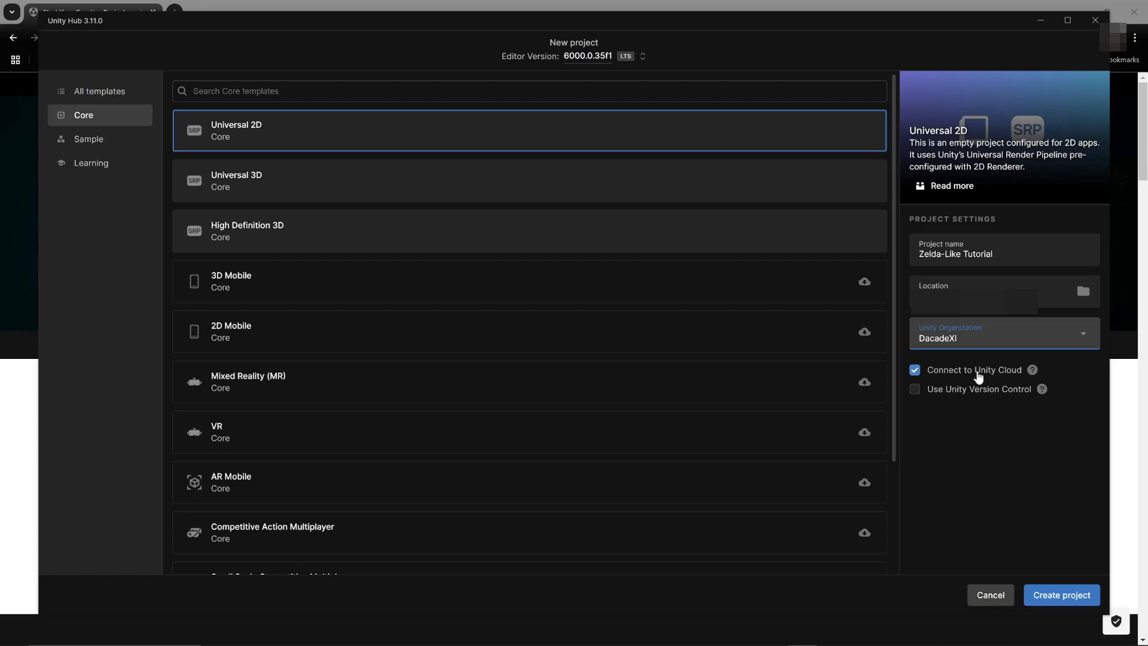
mouse_move(1032, 370)
mouse_move(1041, 393)
click(1058, 606)
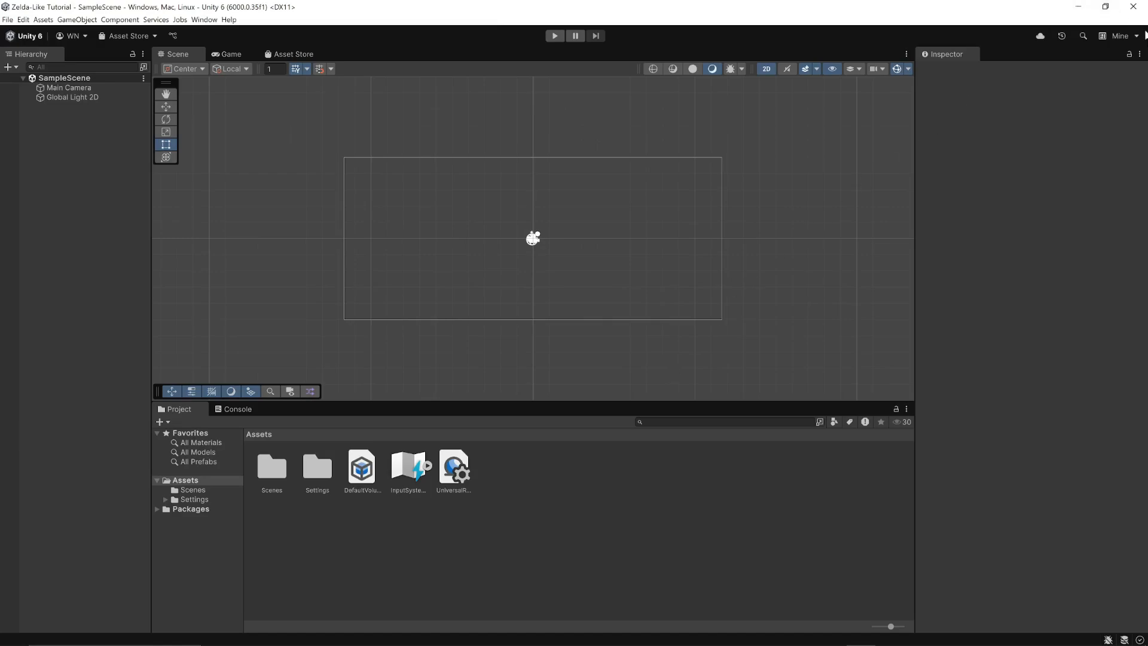
Step: Switch the editor layout to Default and return to the saved Mine layout
click(1119, 36)
click(1105, 71)
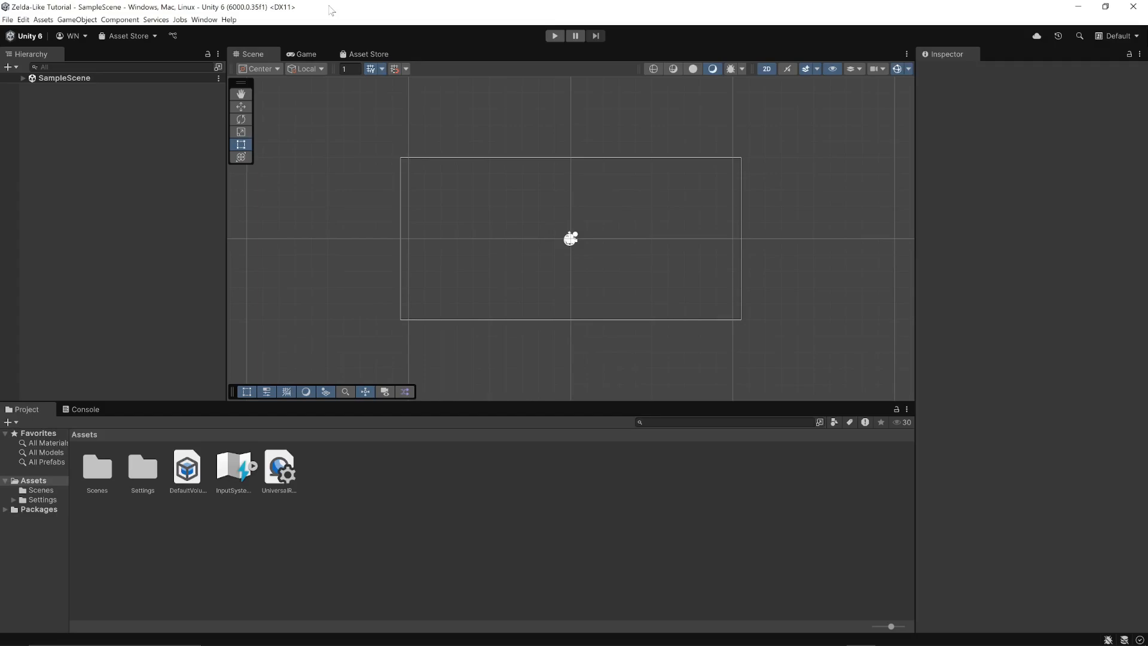
click(1120, 40)
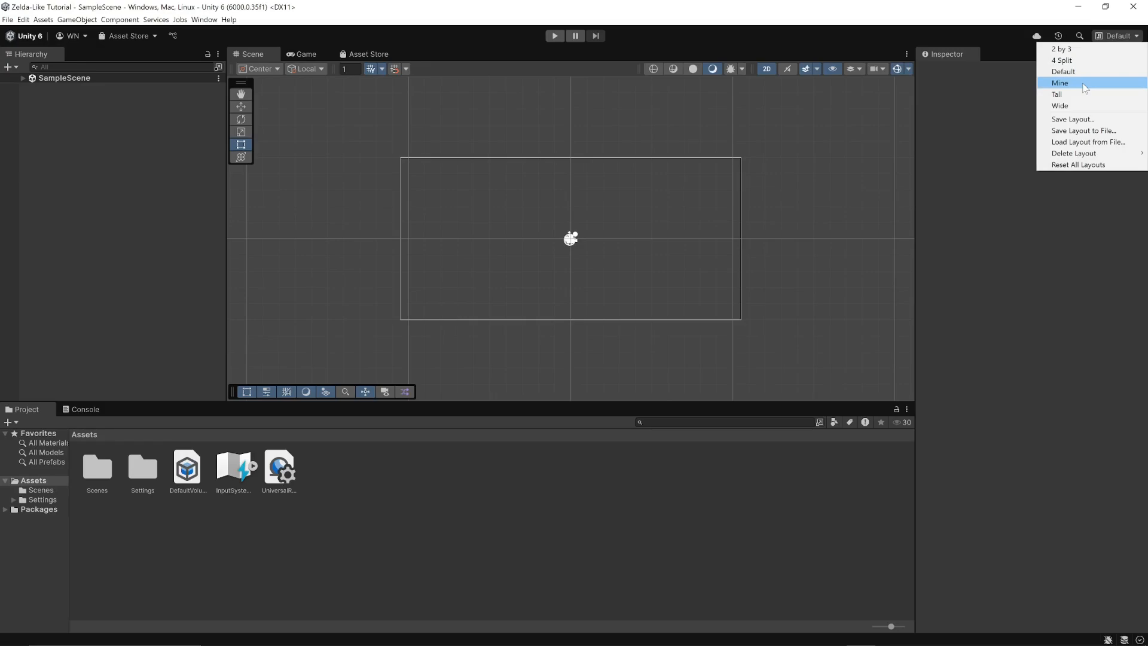
click(1085, 88)
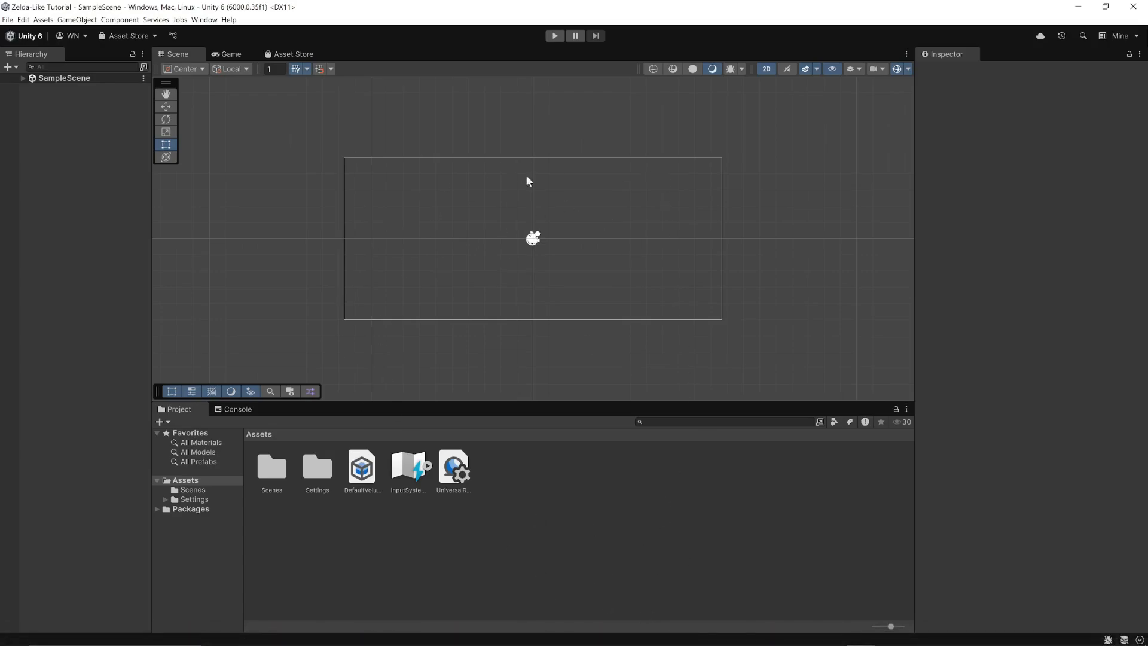
Step: Try the 4 Split, 2 by 3, Wide and Tall editor layouts in turn and return to Mine
click(1120, 36)
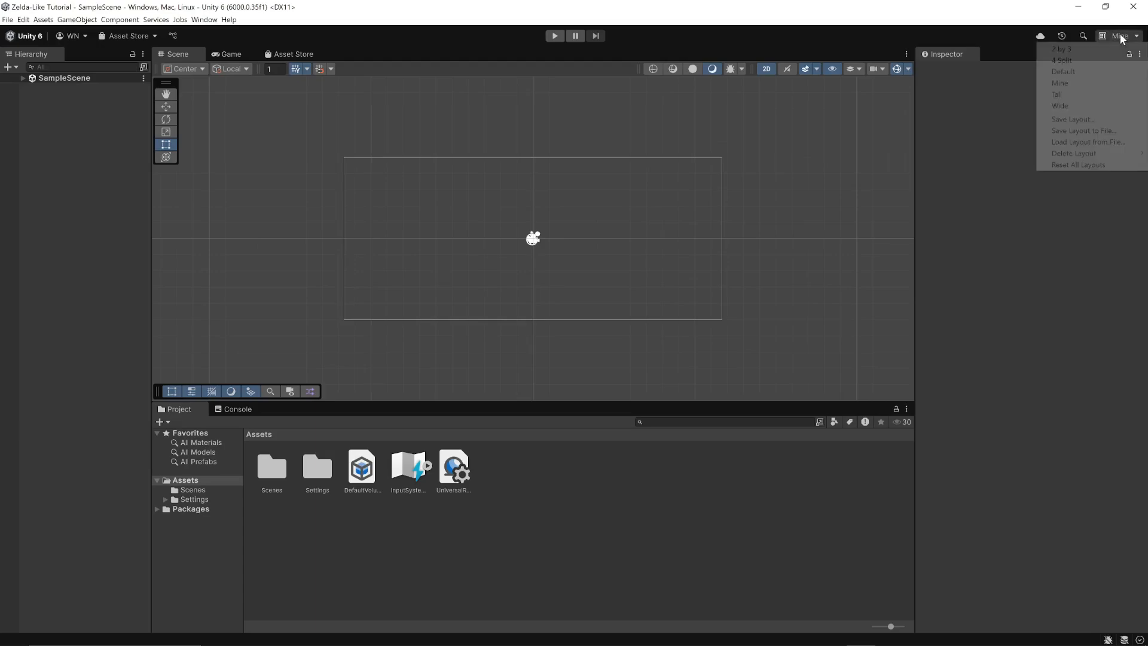
click(1062, 60)
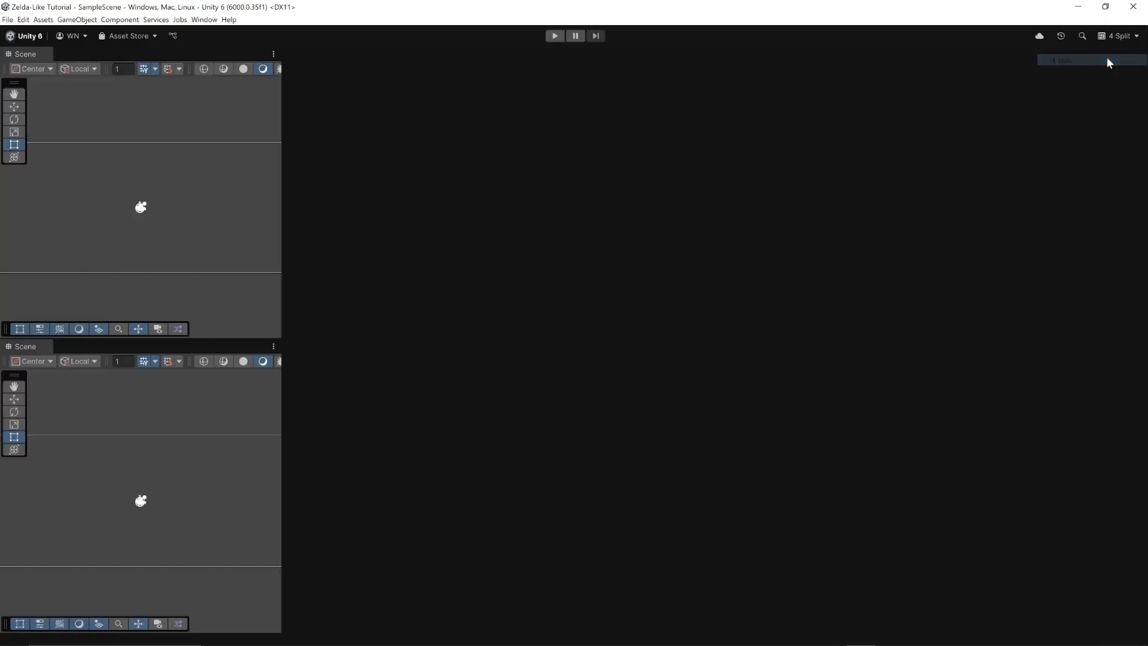
click(1116, 35)
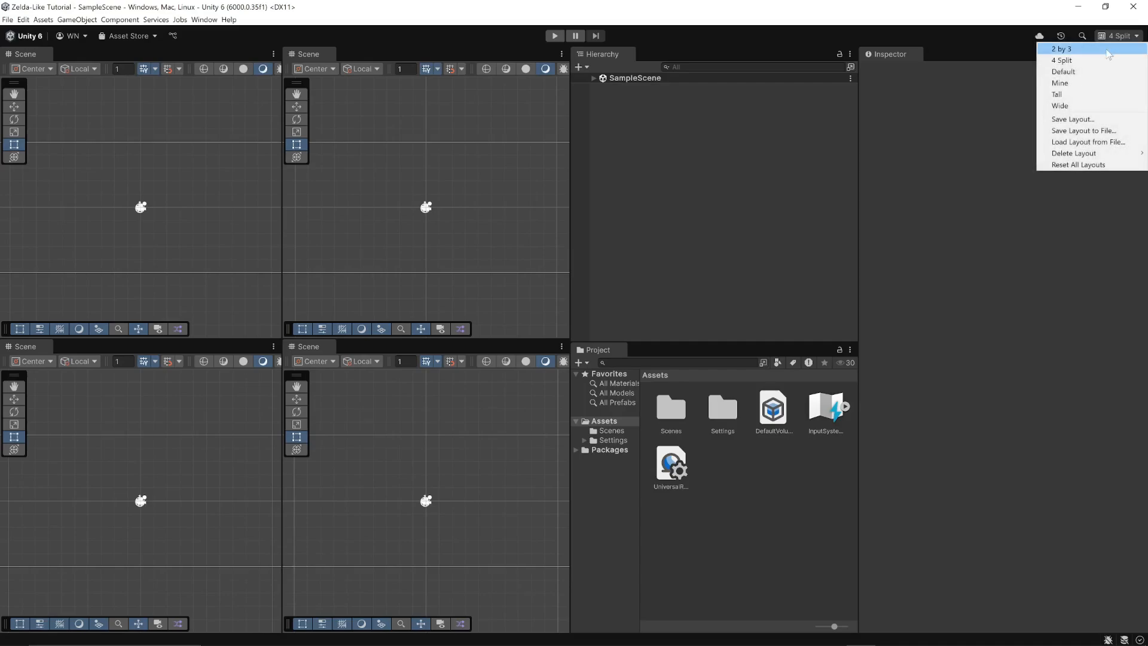
click(1106, 49)
click(1124, 36)
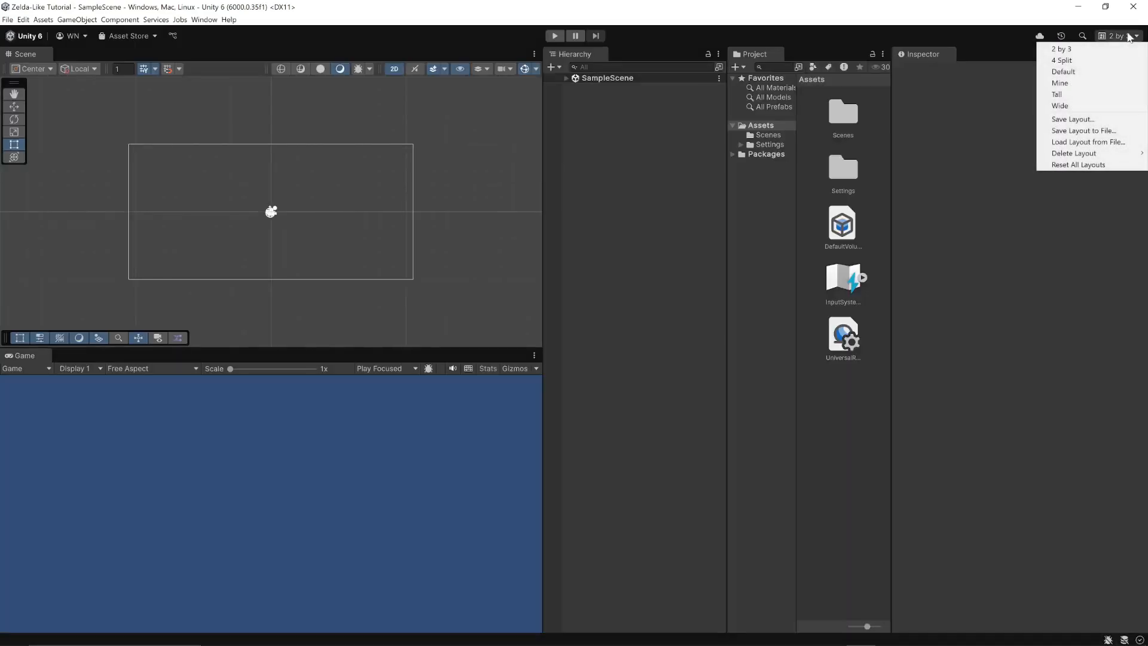
click(1099, 106)
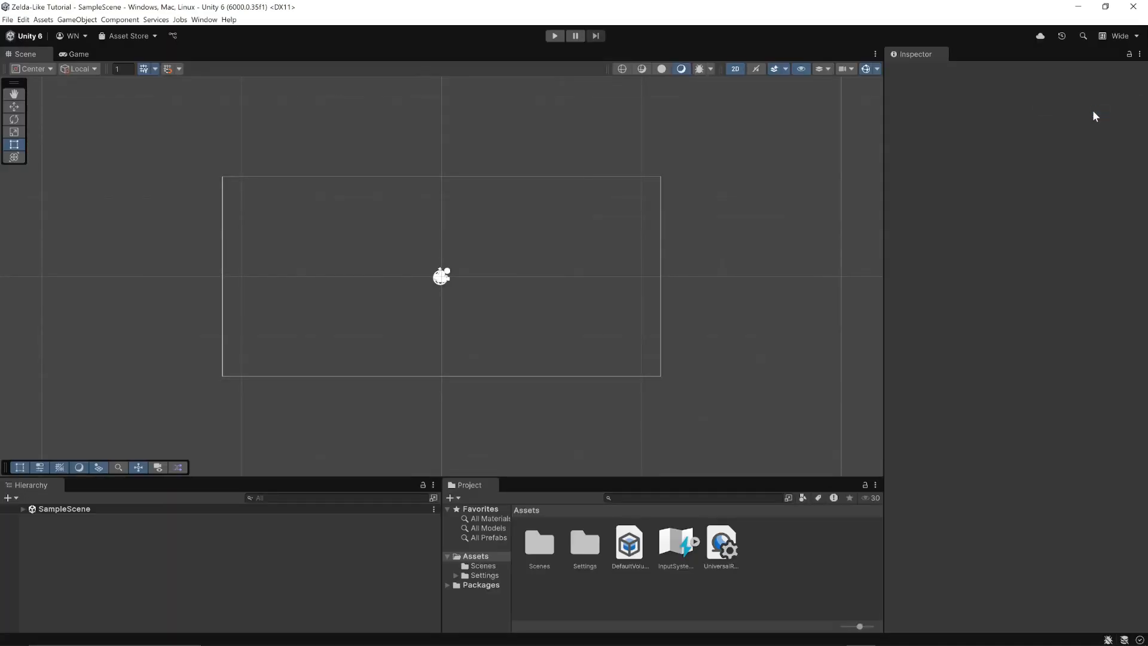
click(1122, 37)
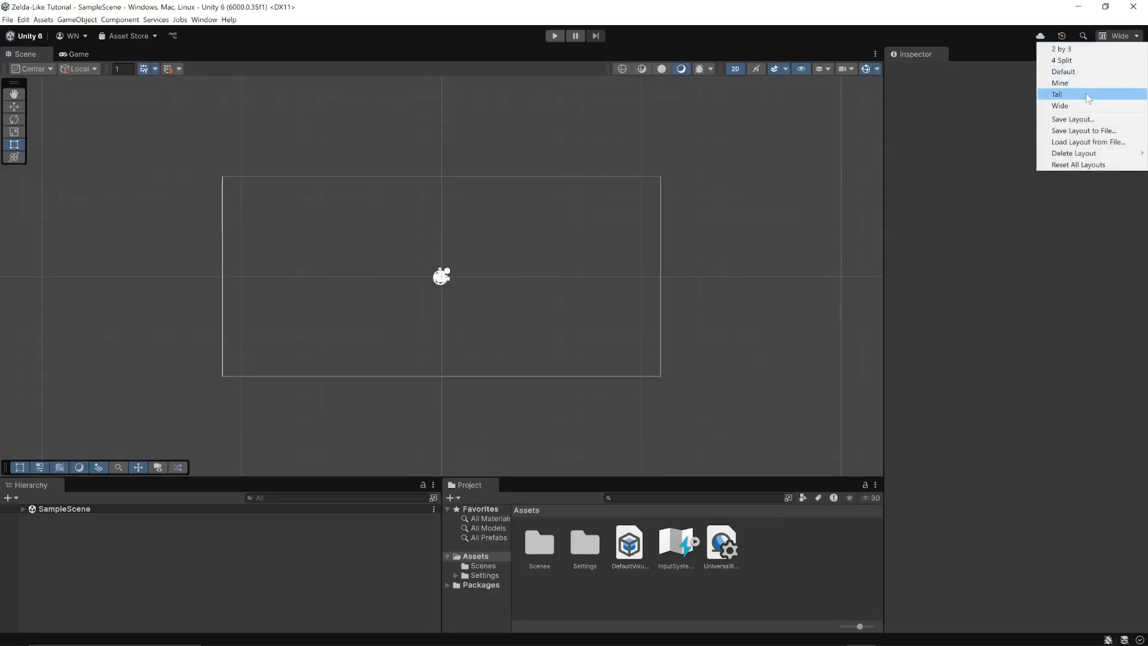
click(1099, 93)
click(1122, 36)
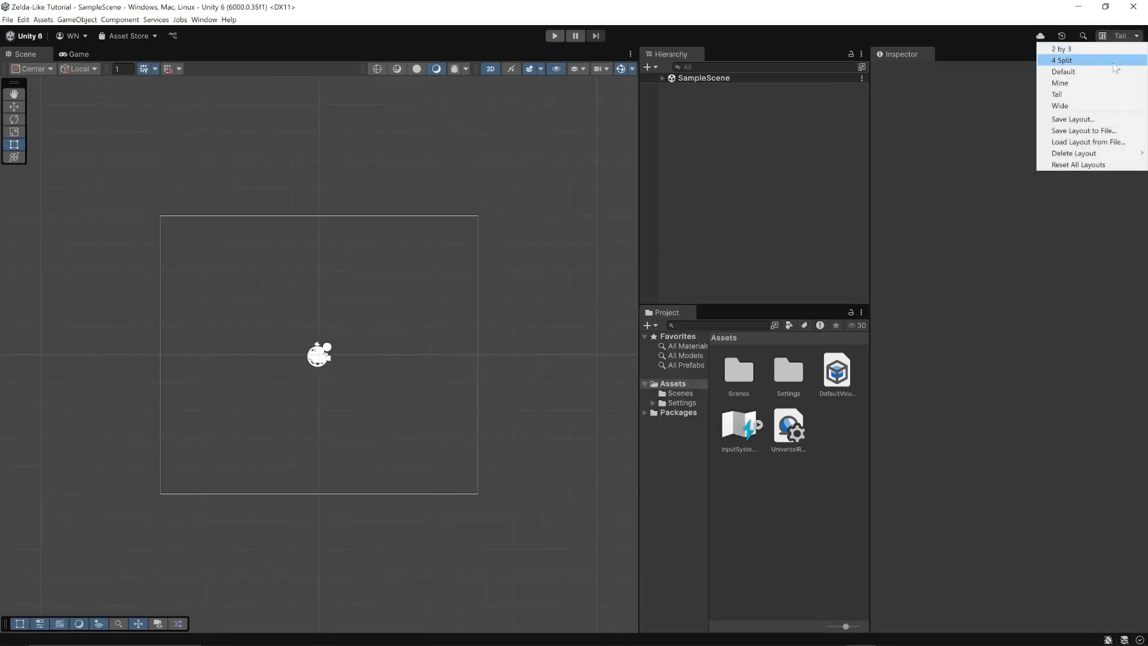
click(1090, 87)
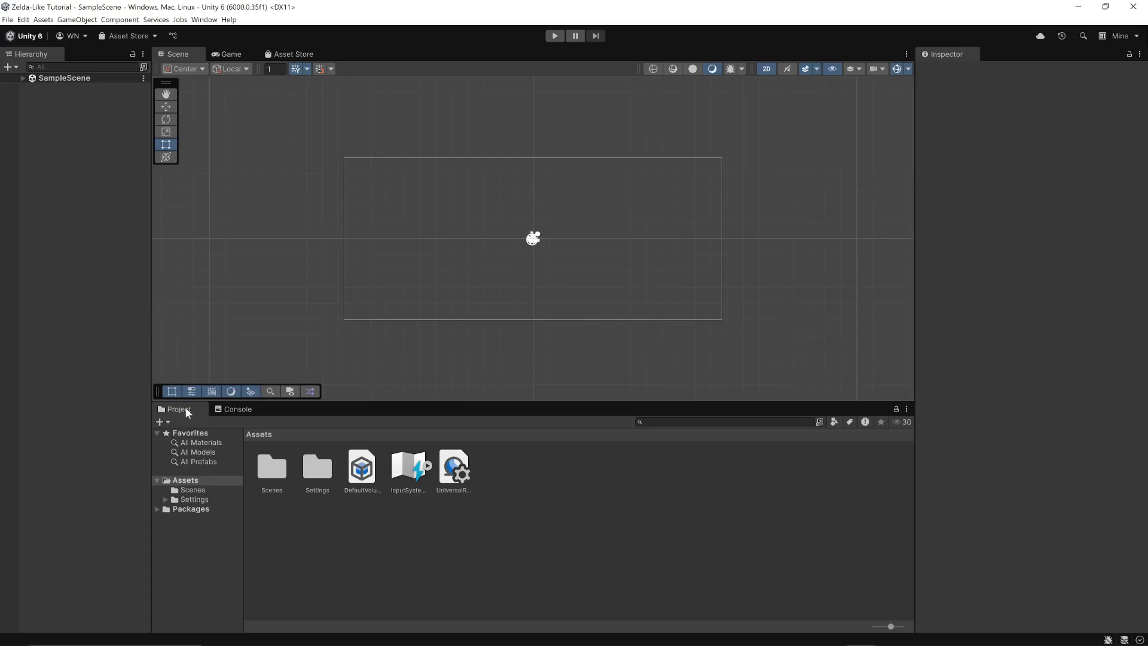
Step: Dock the Project window between the Hierarchy and Scene views and move it back beside the Console
drag(185, 407, 222, 182)
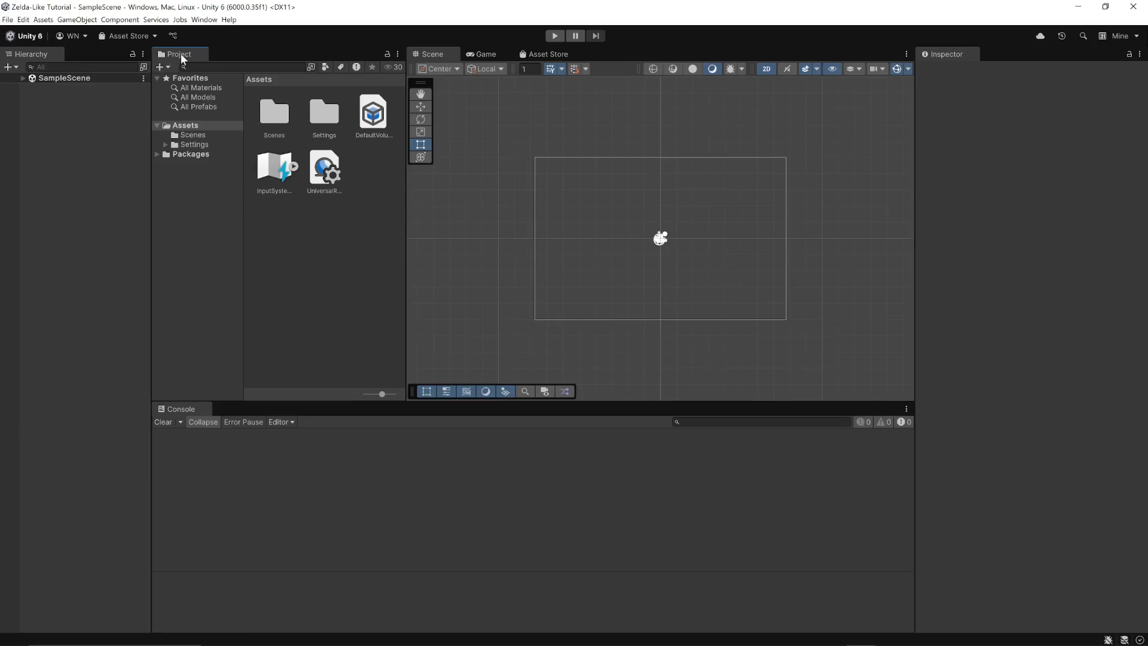
drag(183, 54, 171, 415)
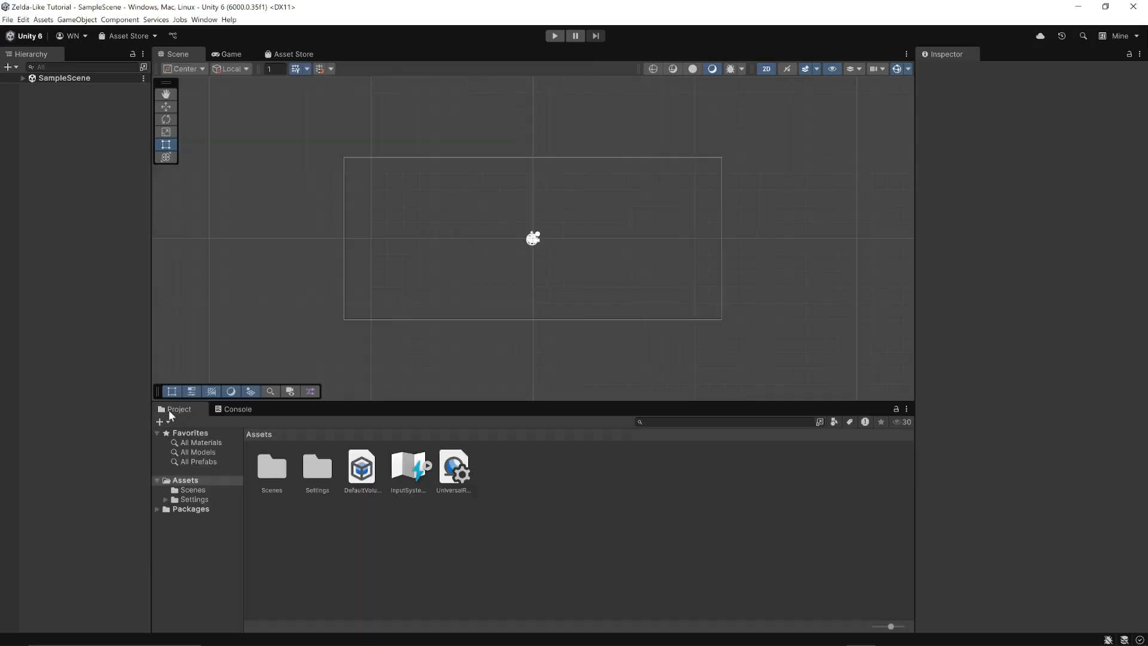
click(1132, 37)
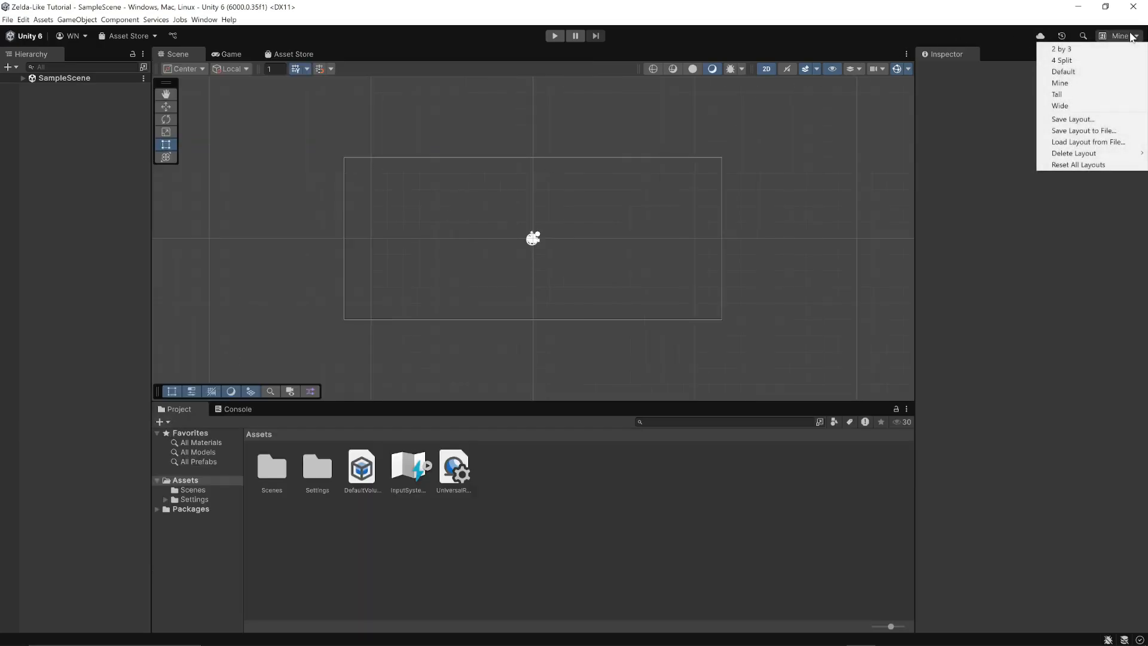
click(963, 16)
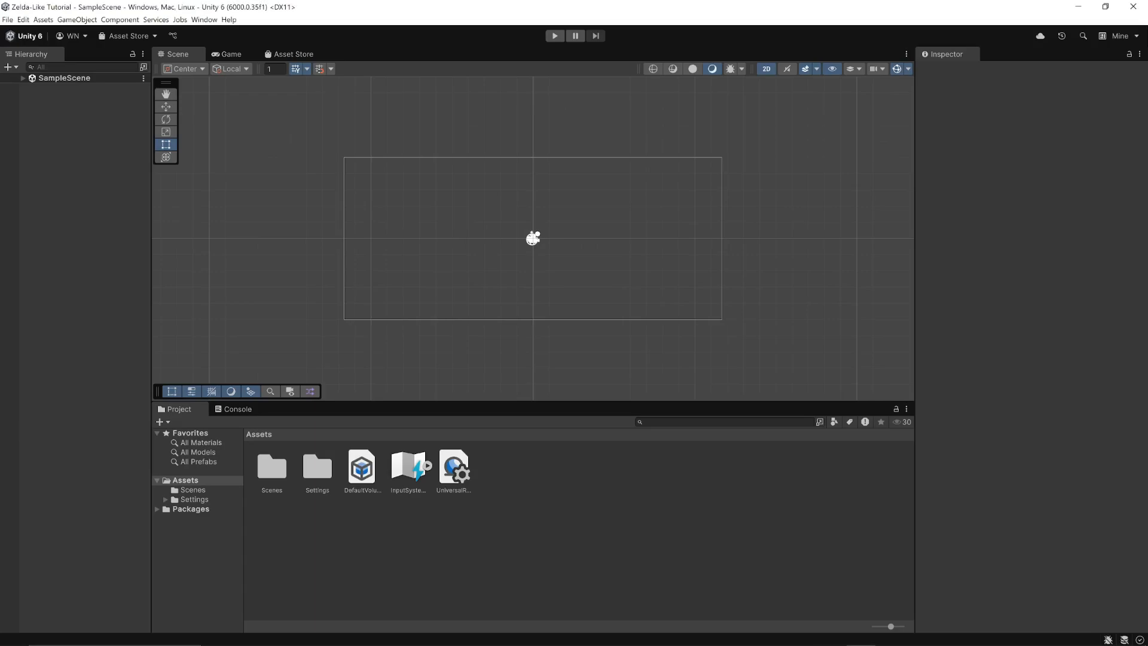
Step: Switch to Unity Hub, look through the featured tutorials and courses in its Learn section, and return to the Unity editor
click(802, 645)
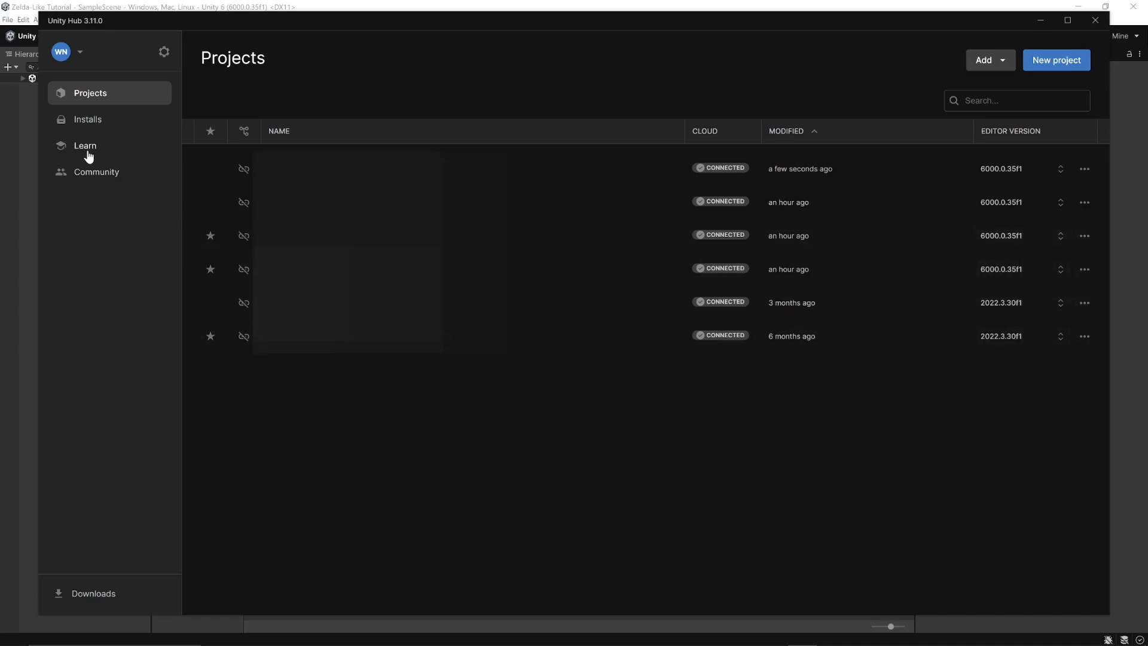
click(87, 150)
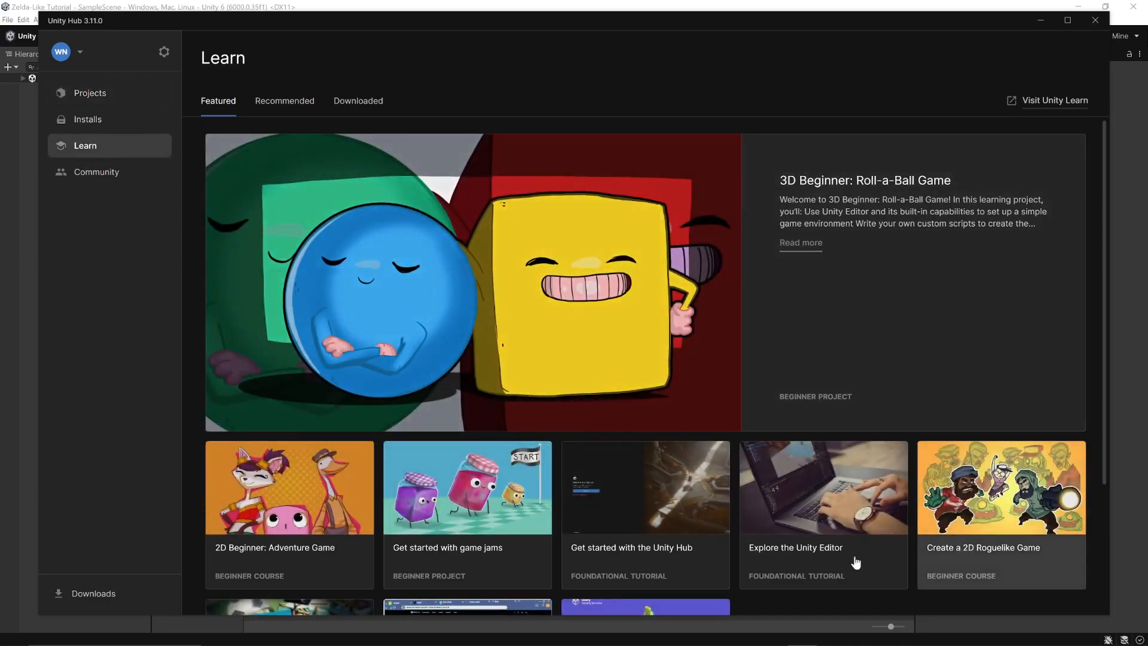
scroll(538, 389, down, 3)
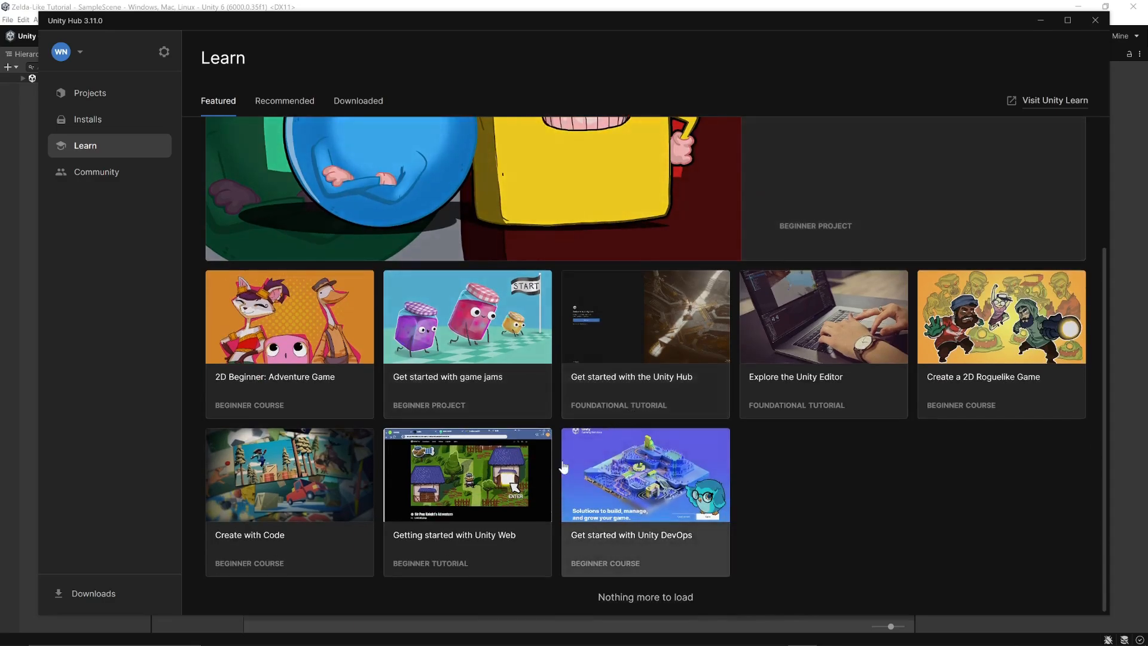
scroll(559, 463, up, 3)
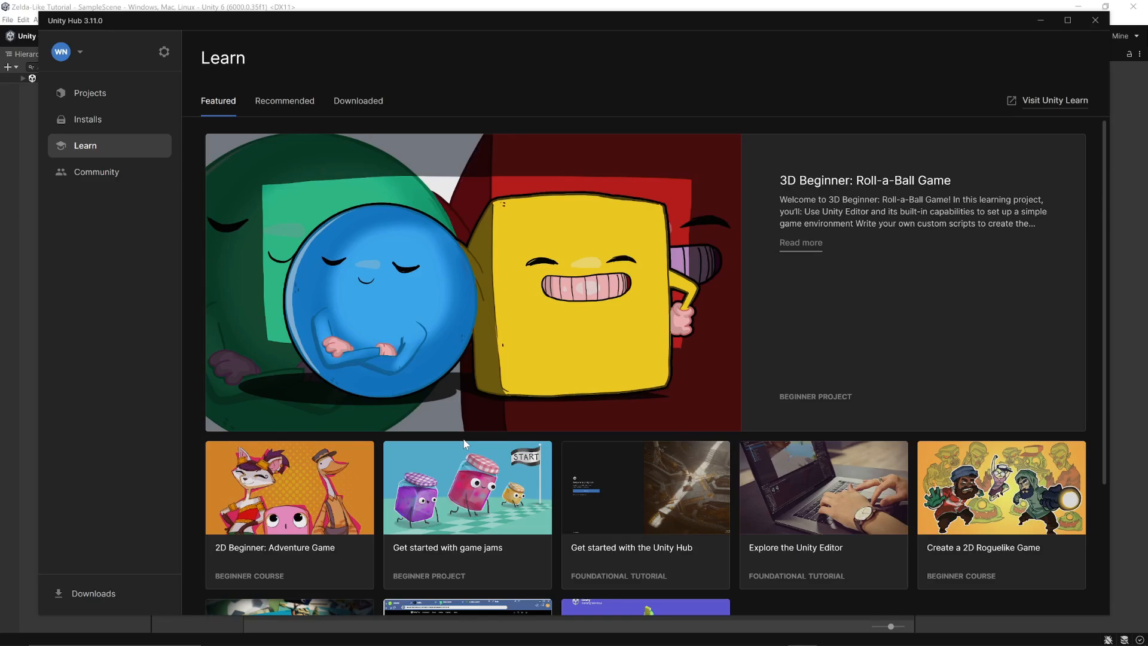
scroll(464, 443, down, 3)
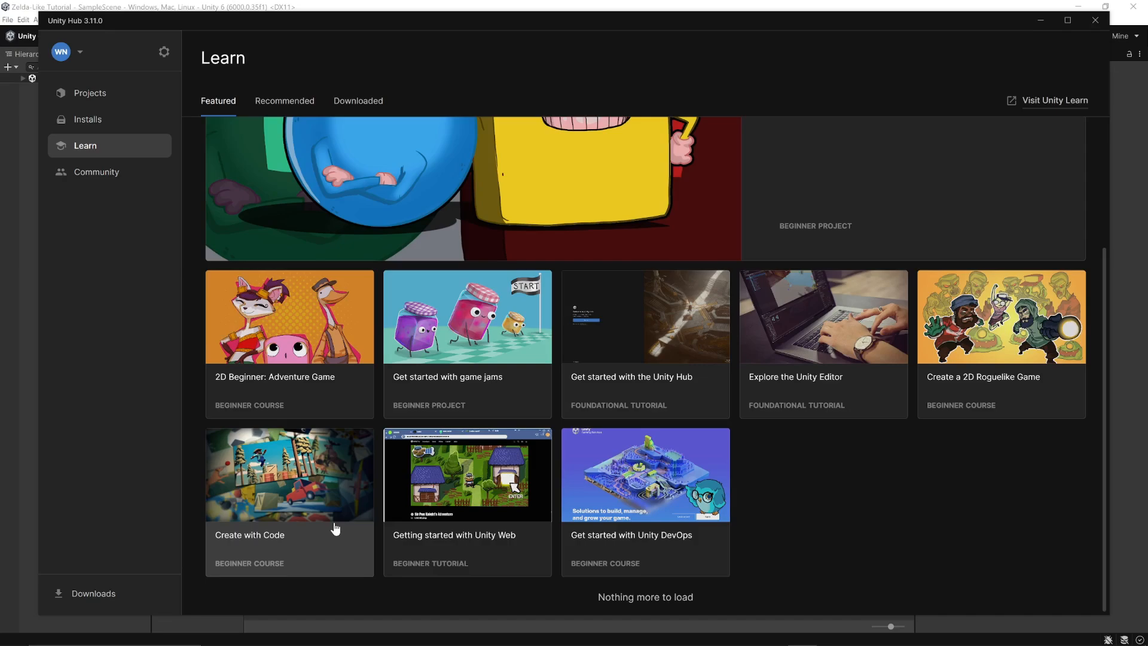
scroll(335, 529, up, 3)
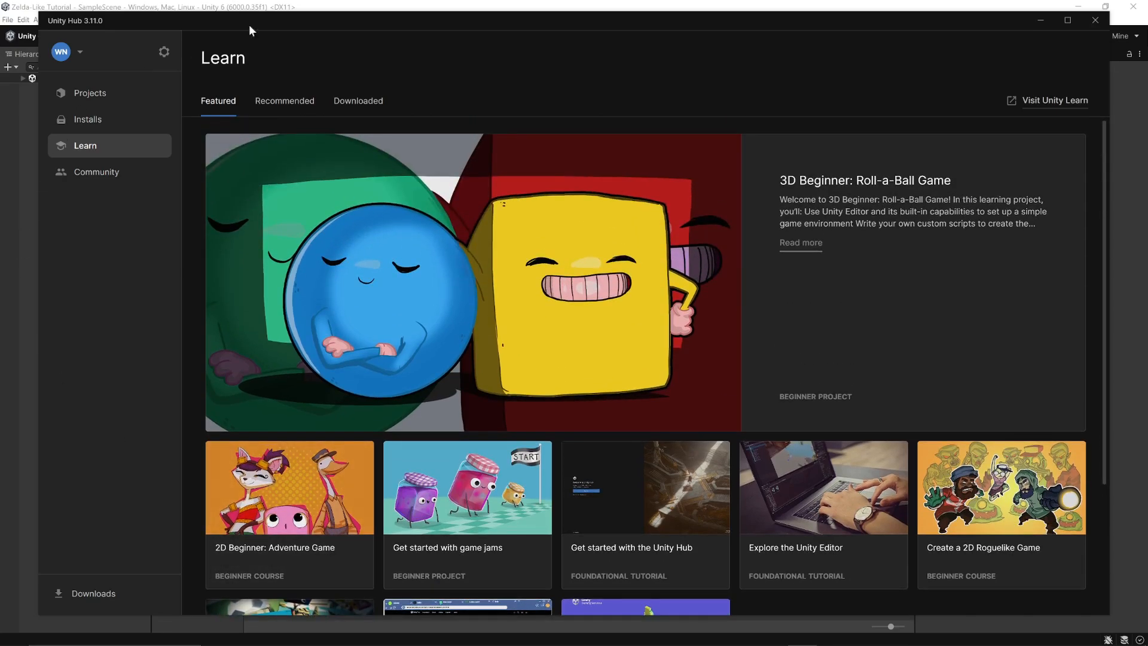
click(1042, 23)
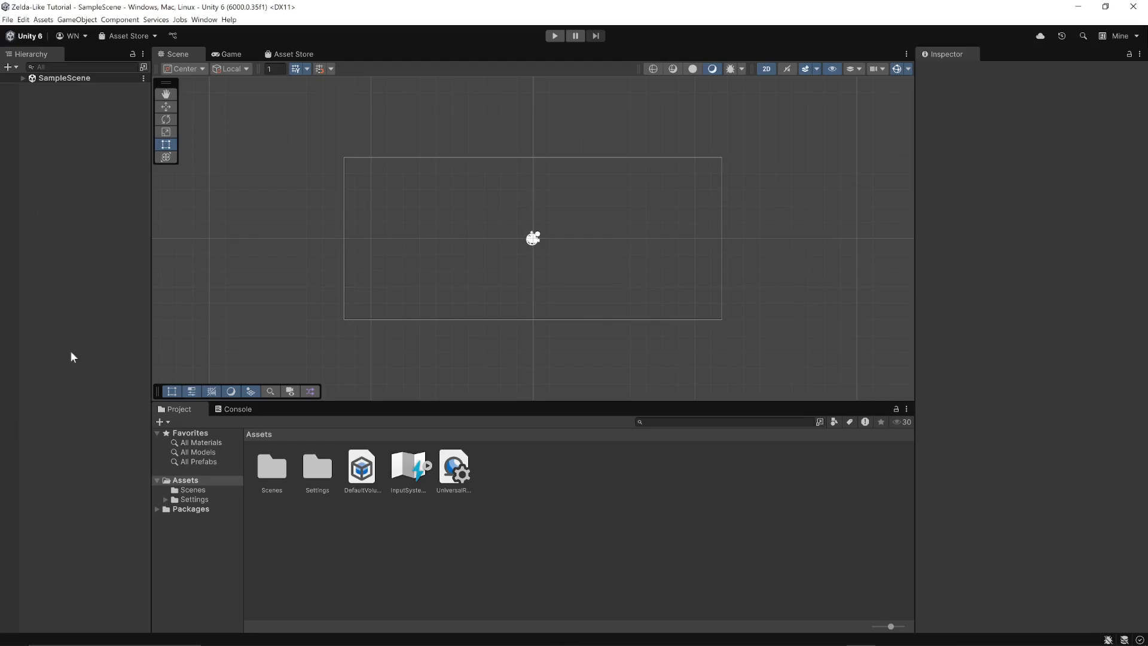
Step: Expand SampleScene and inspect the components of the Main Camera and Global Light 2D objects
click(22, 78)
click(73, 88)
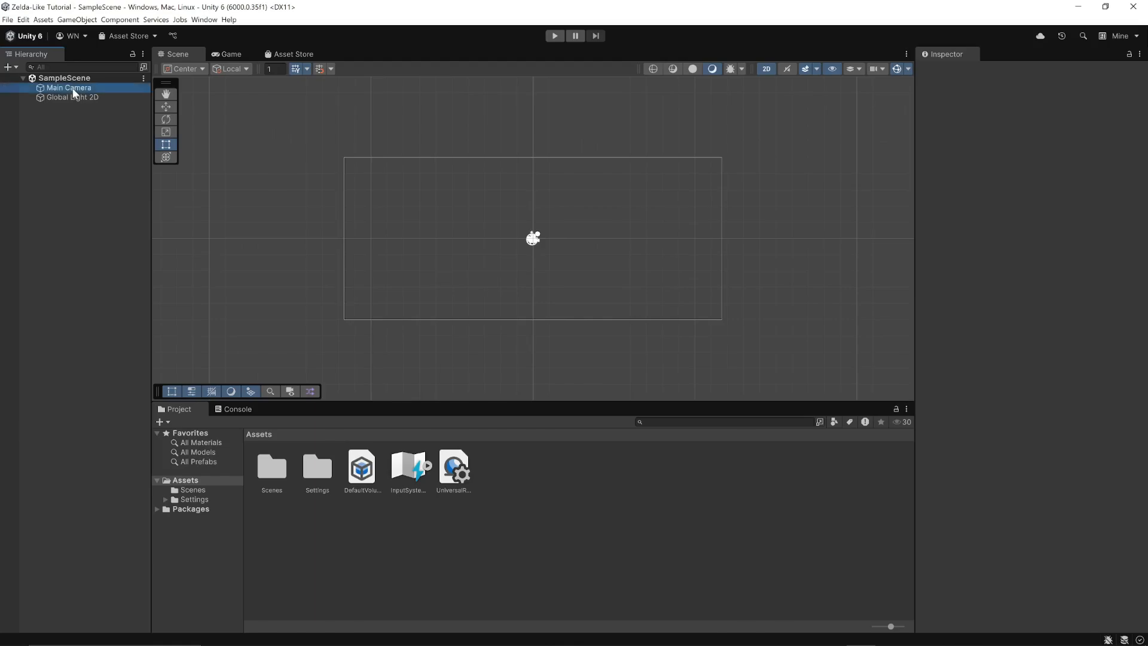
click(81, 99)
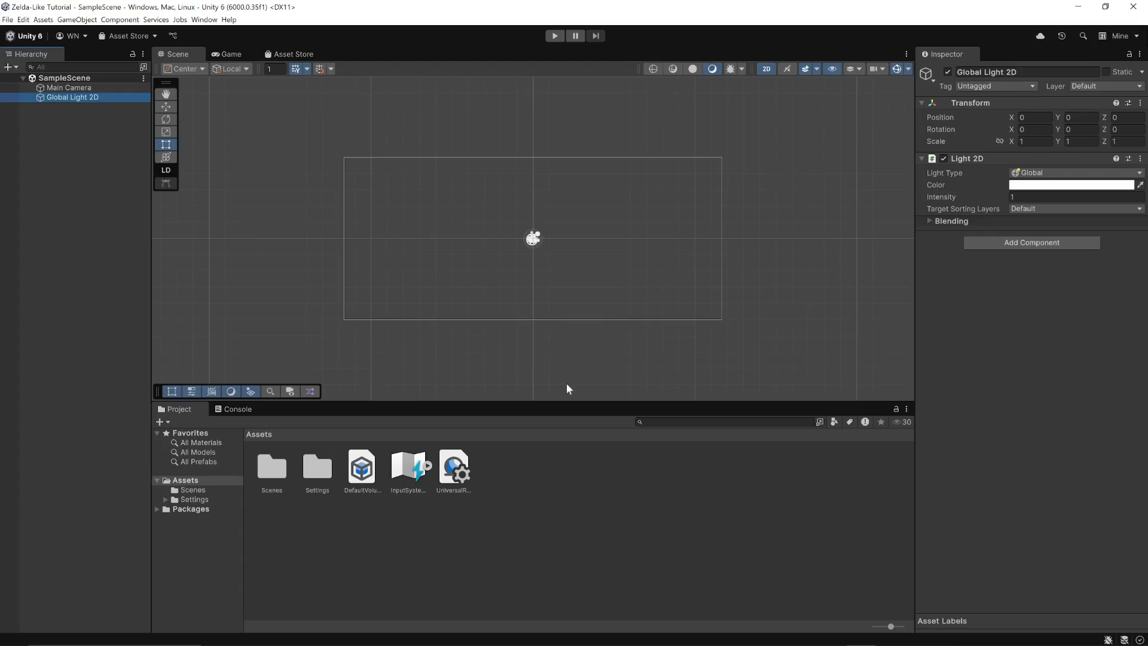
click(60, 89)
click(63, 96)
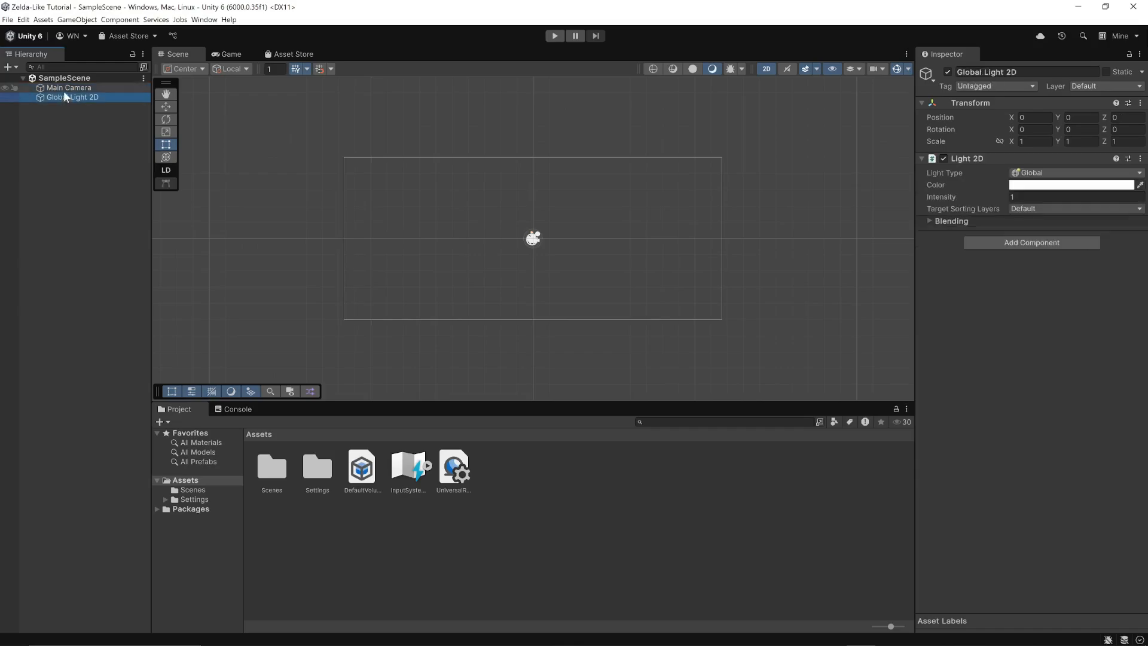
click(64, 87)
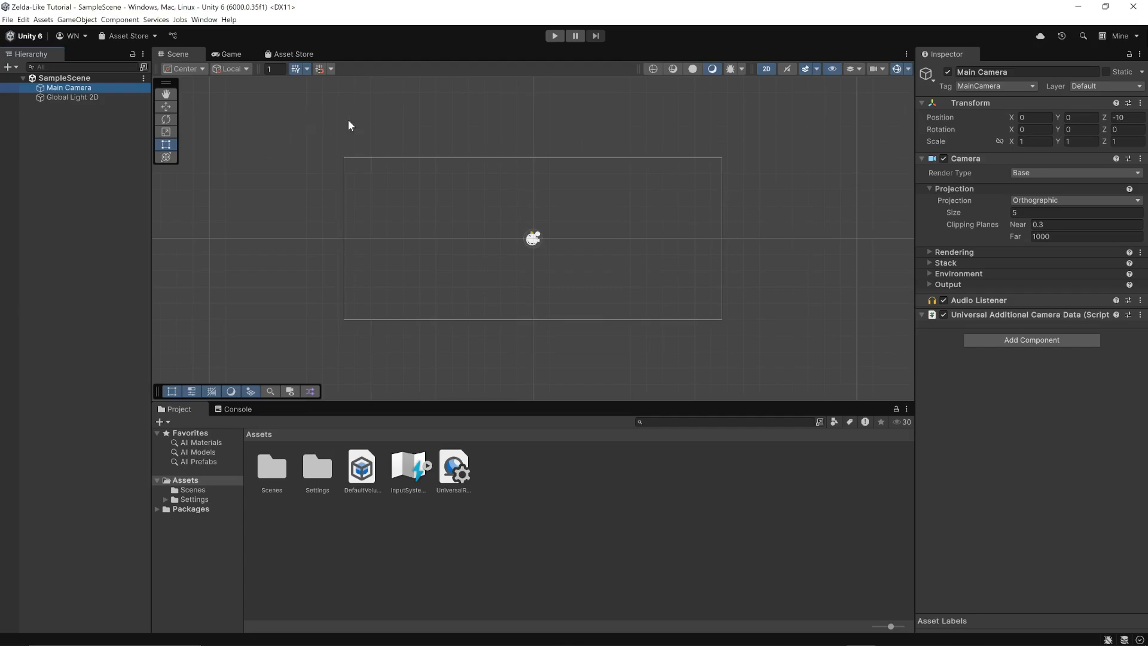
Step: View the Game, Asset Store and Console windows in turn, returning to the Scene view and the Project window
click(180, 54)
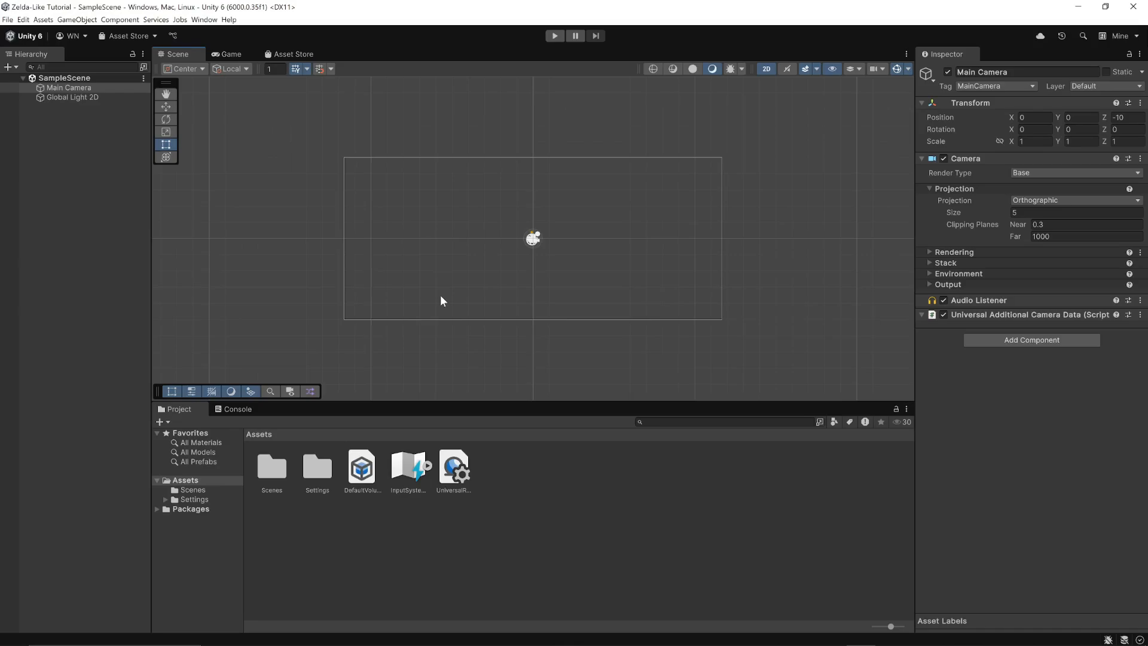
click(218, 55)
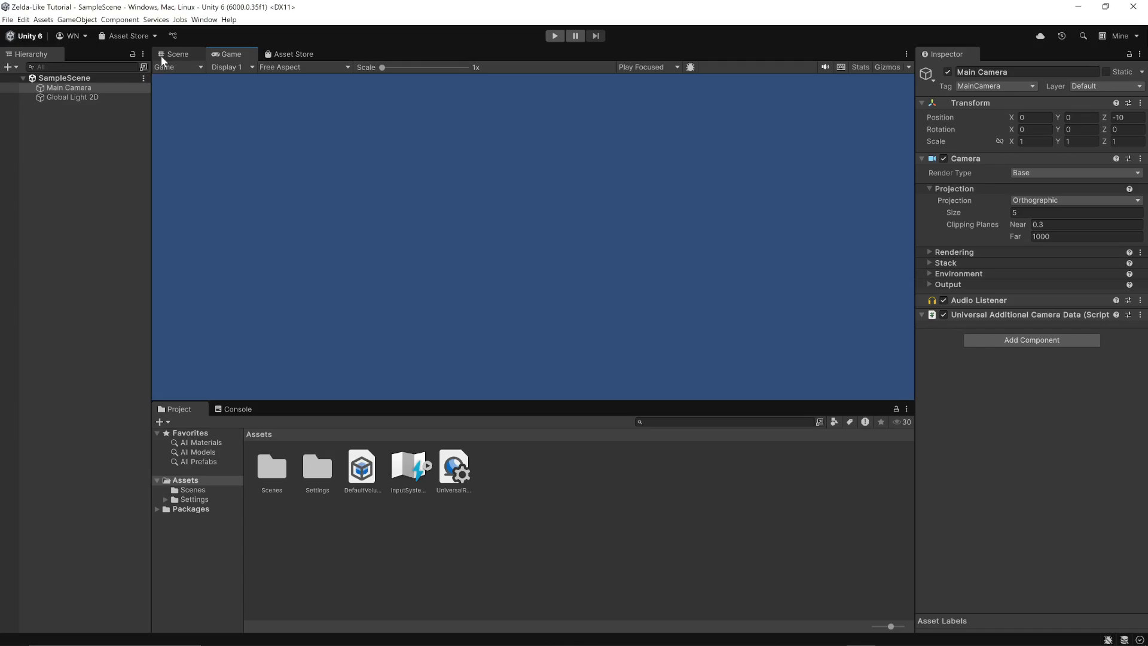
click(272, 55)
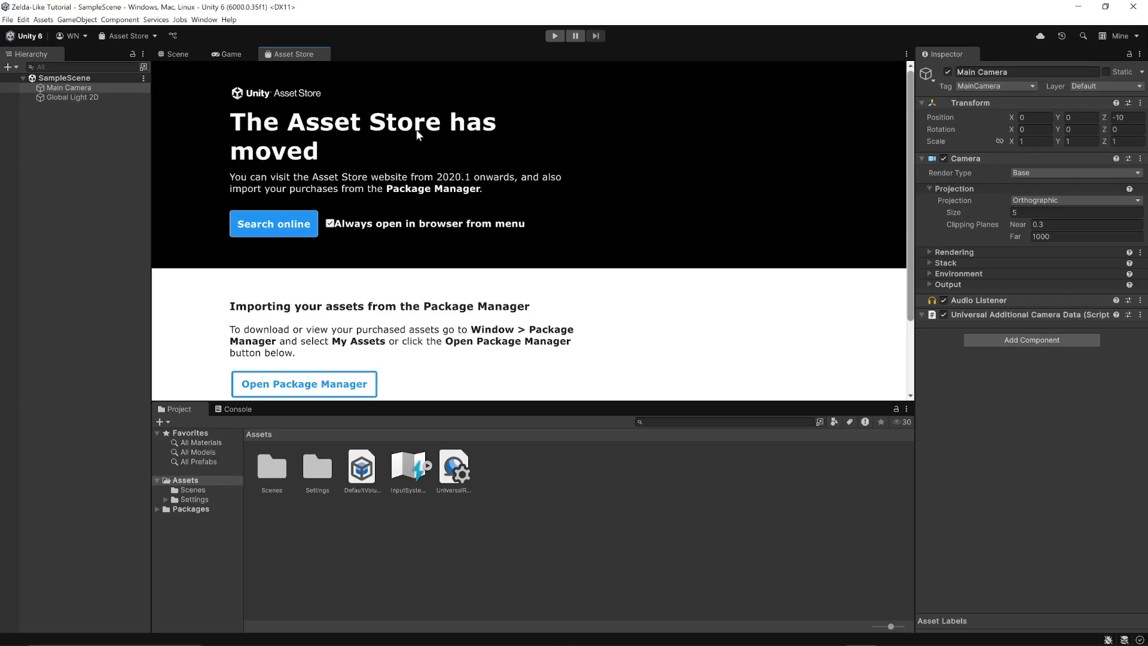
click(171, 53)
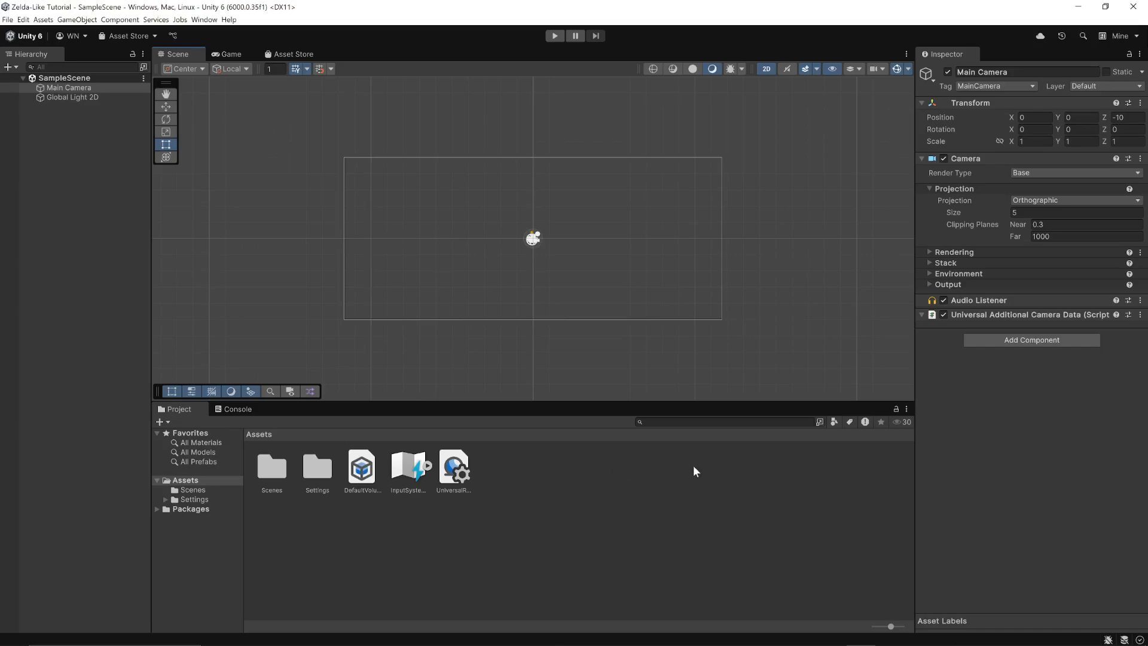
click(251, 410)
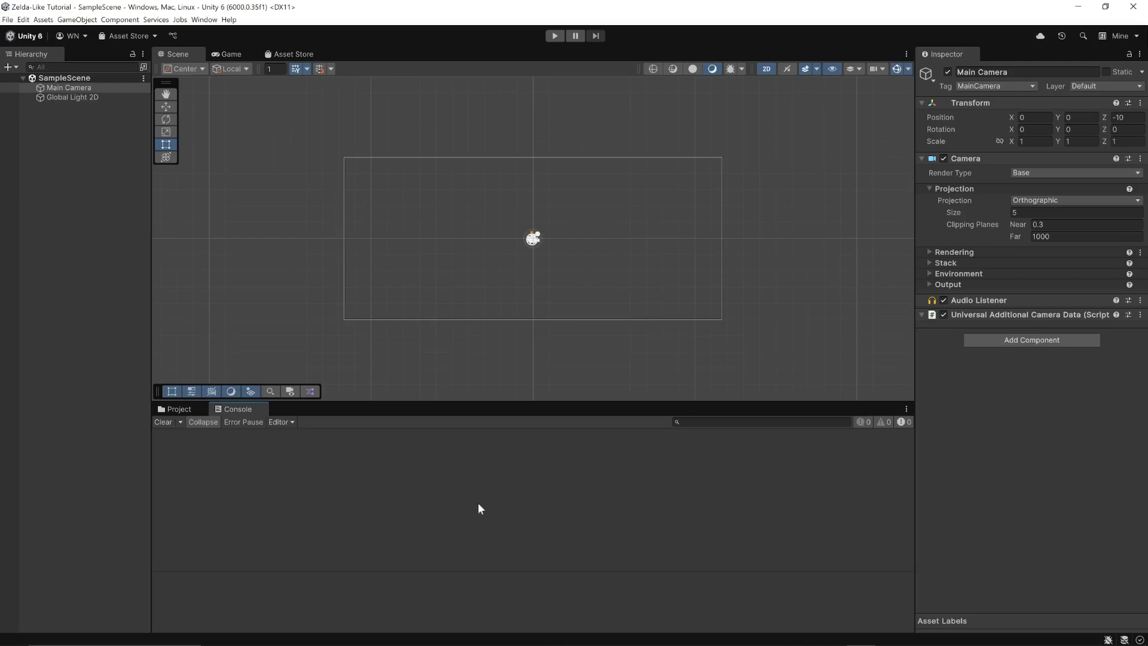
click(170, 410)
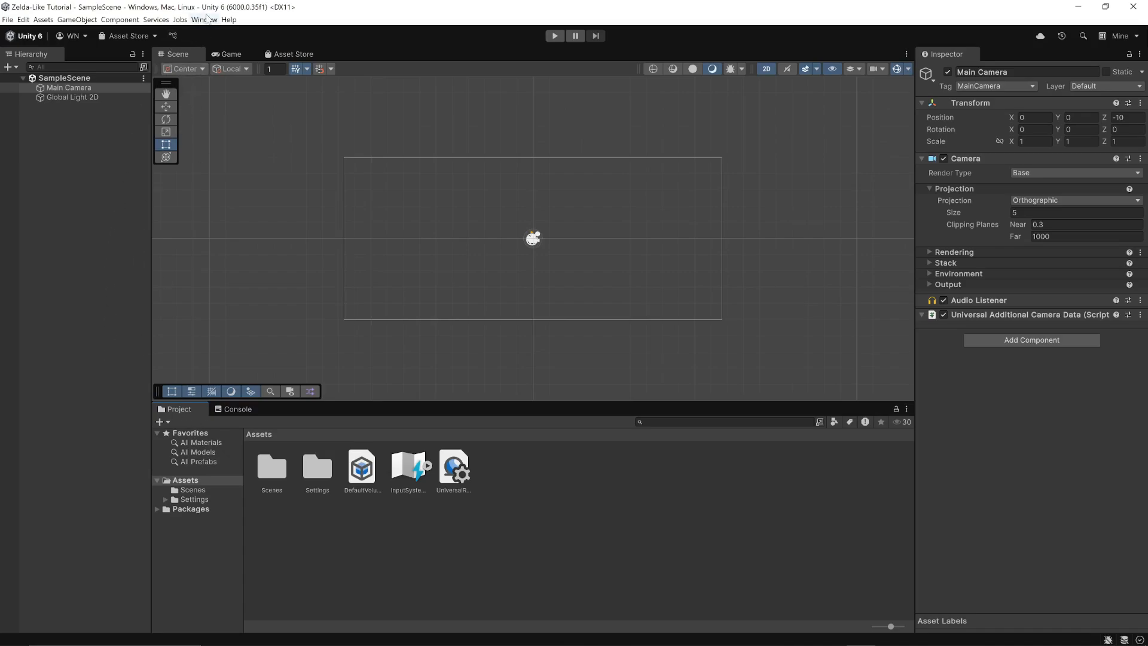
click(208, 20)
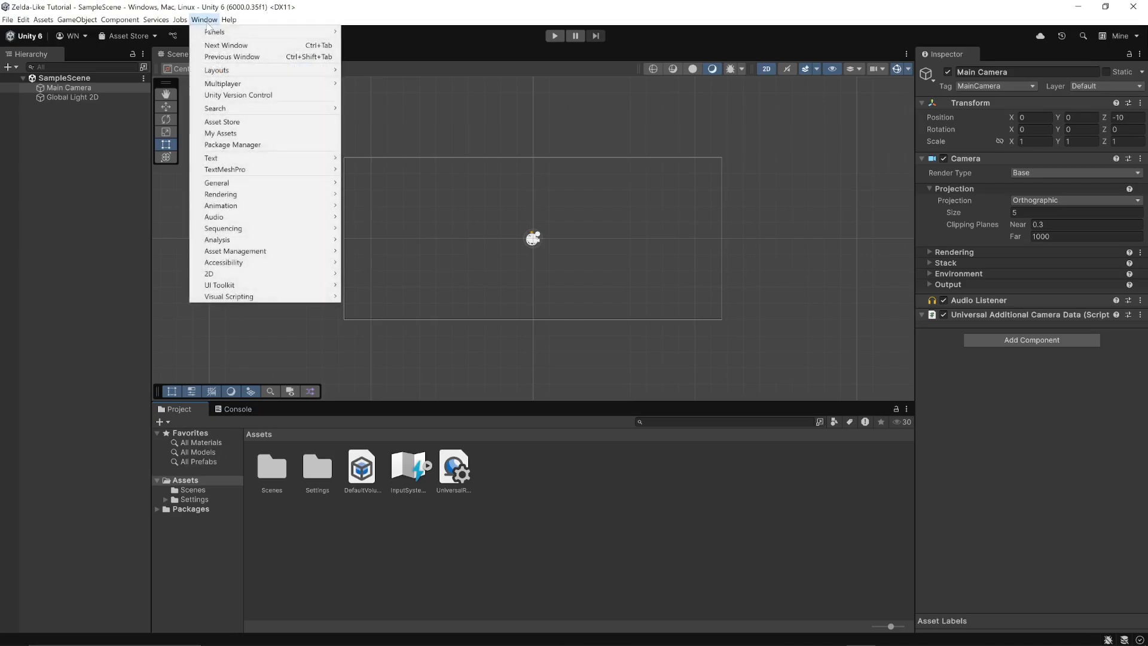
mouse_move(232, 185)
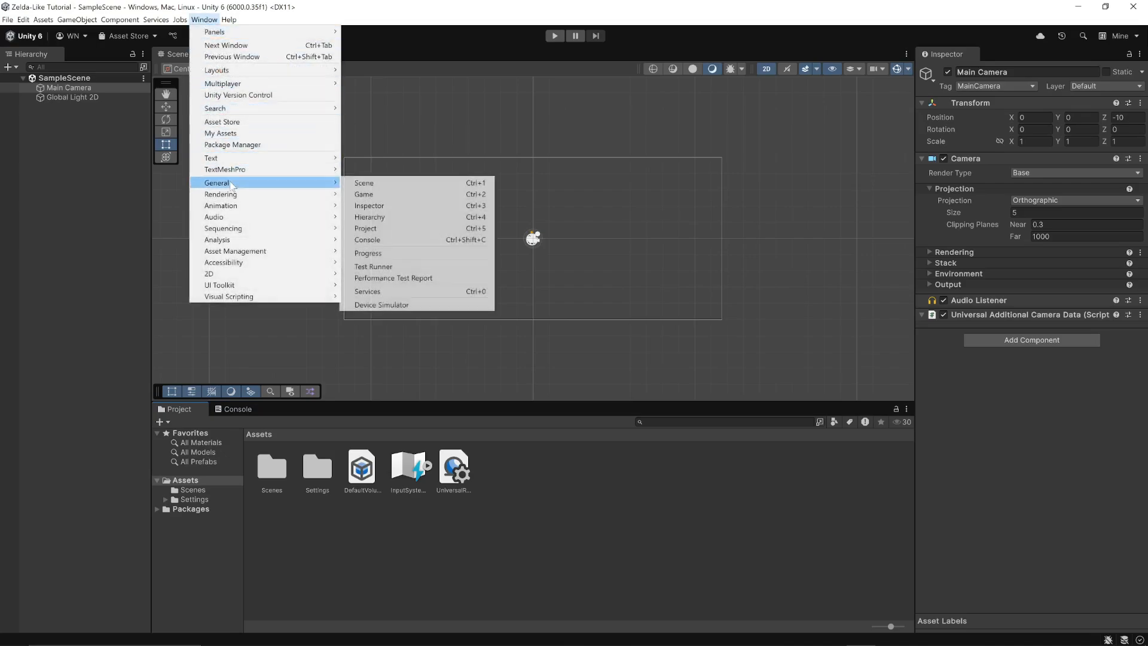
mouse_move(232, 208)
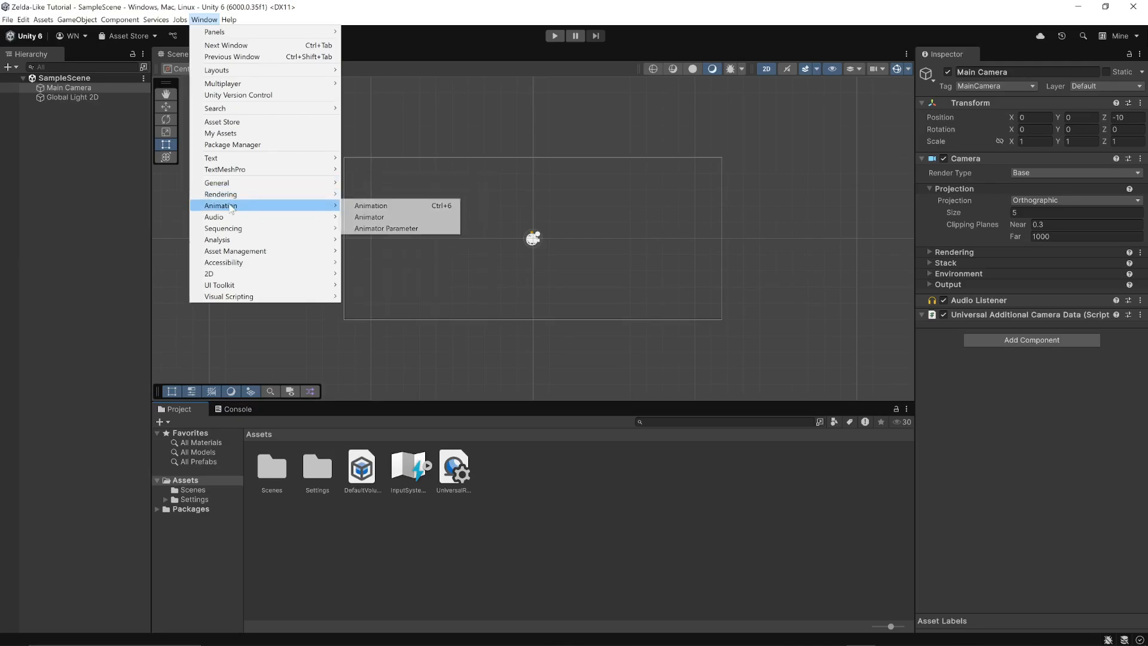
mouse_move(227, 234)
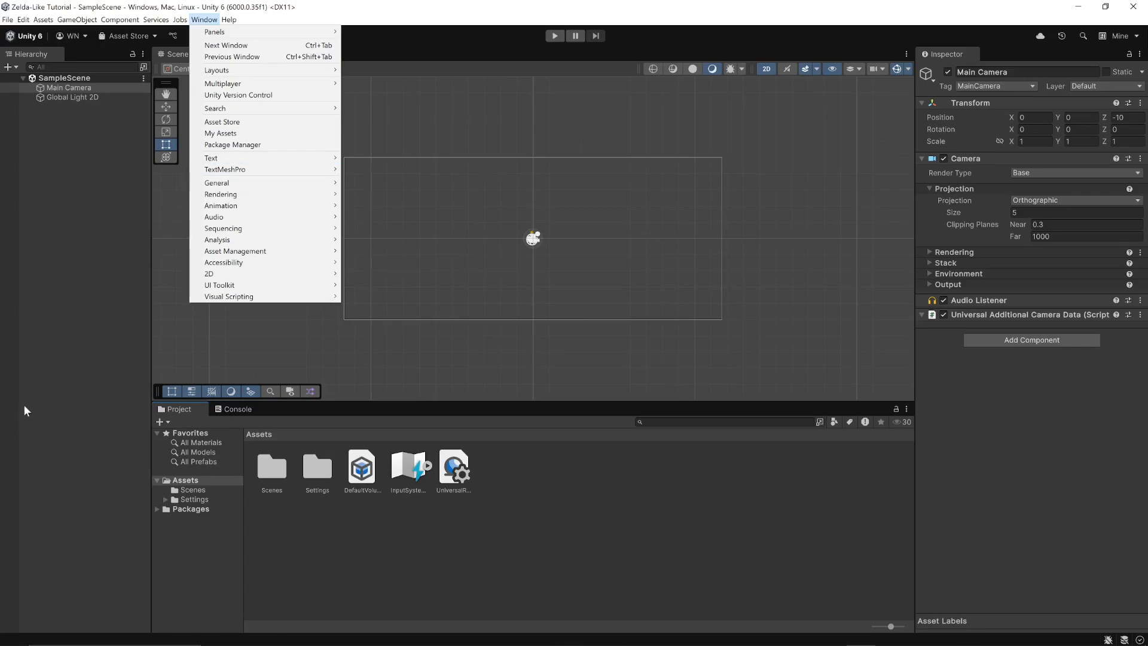
click(52, 407)
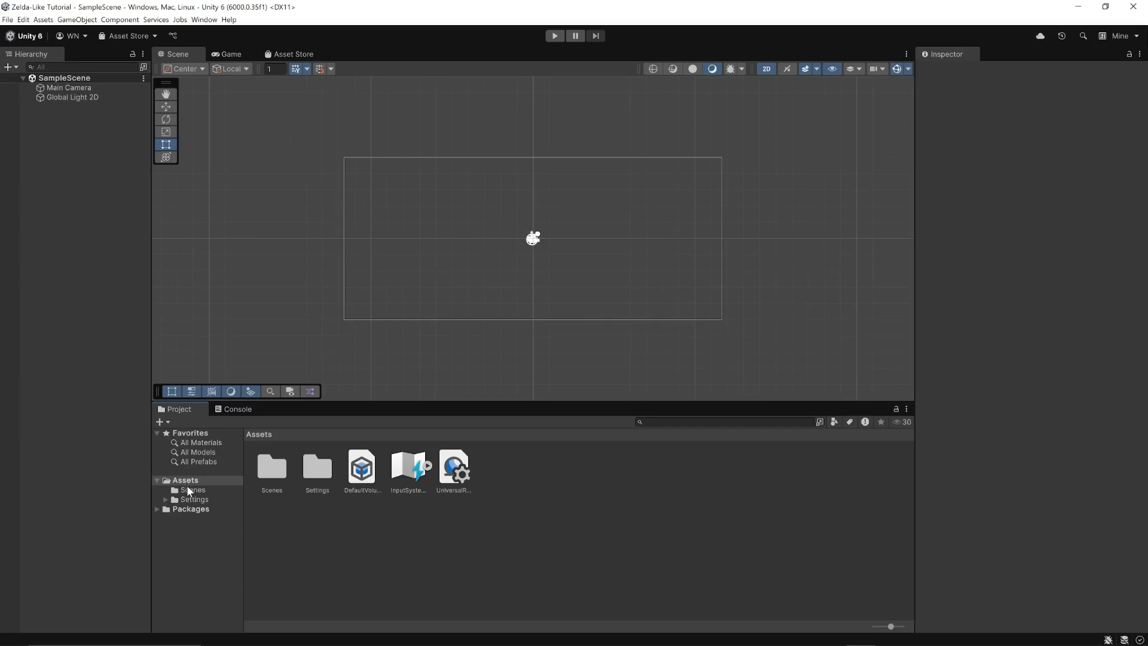
Step: Create a folder named Art in the project's Assets folder
click(185, 482)
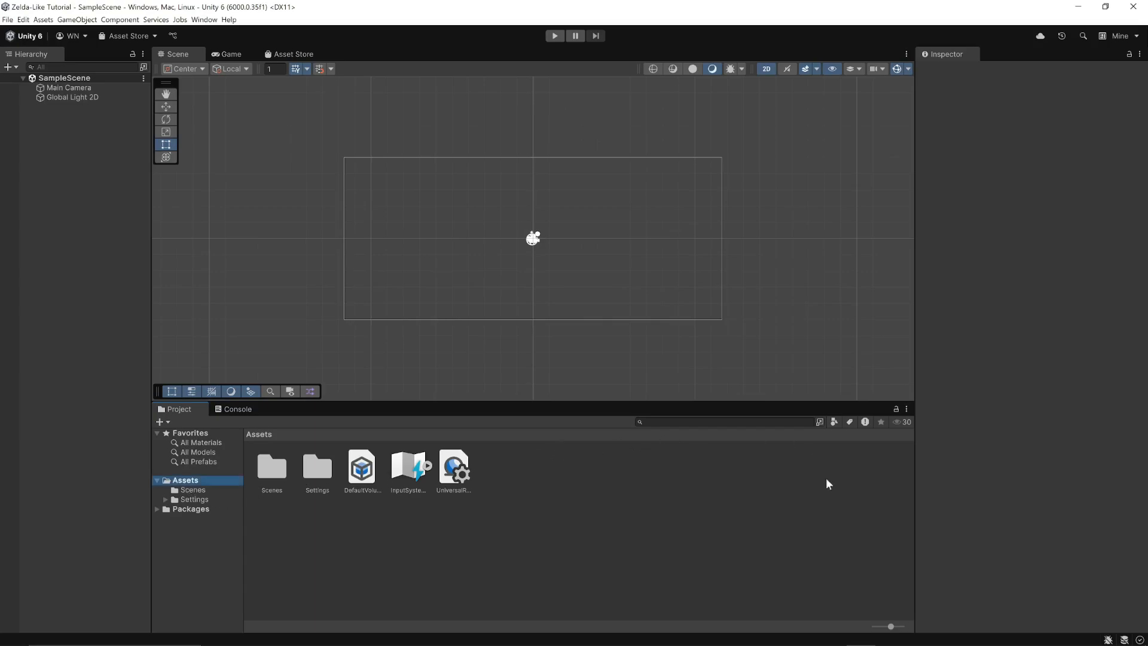
right_click(511, 482)
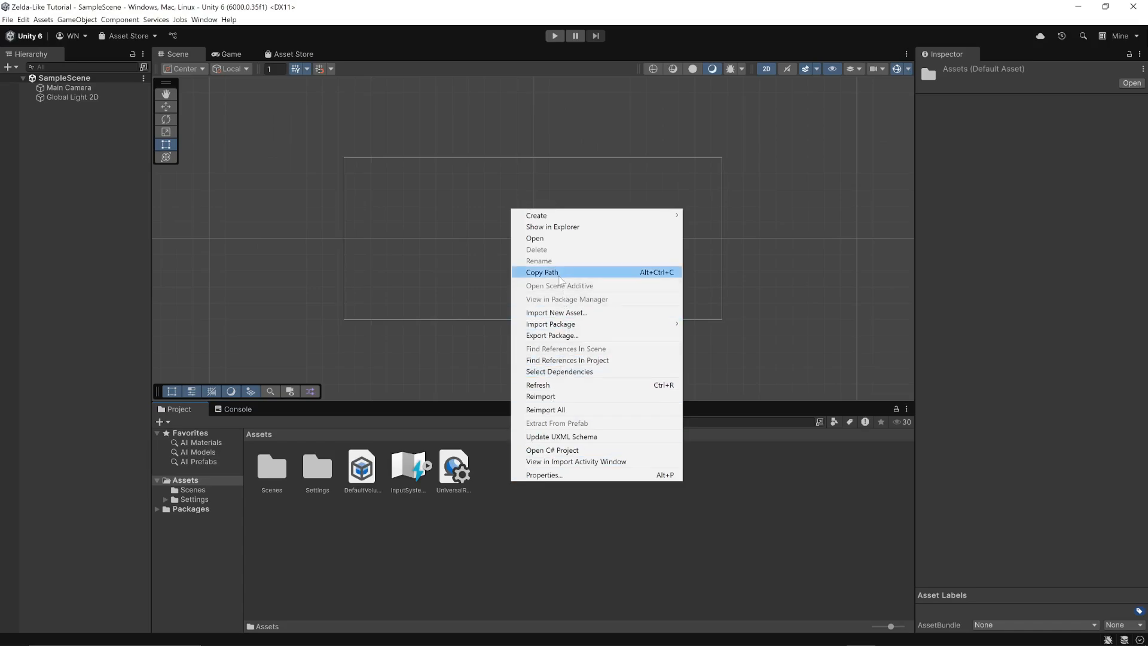
mouse_move(538, 217)
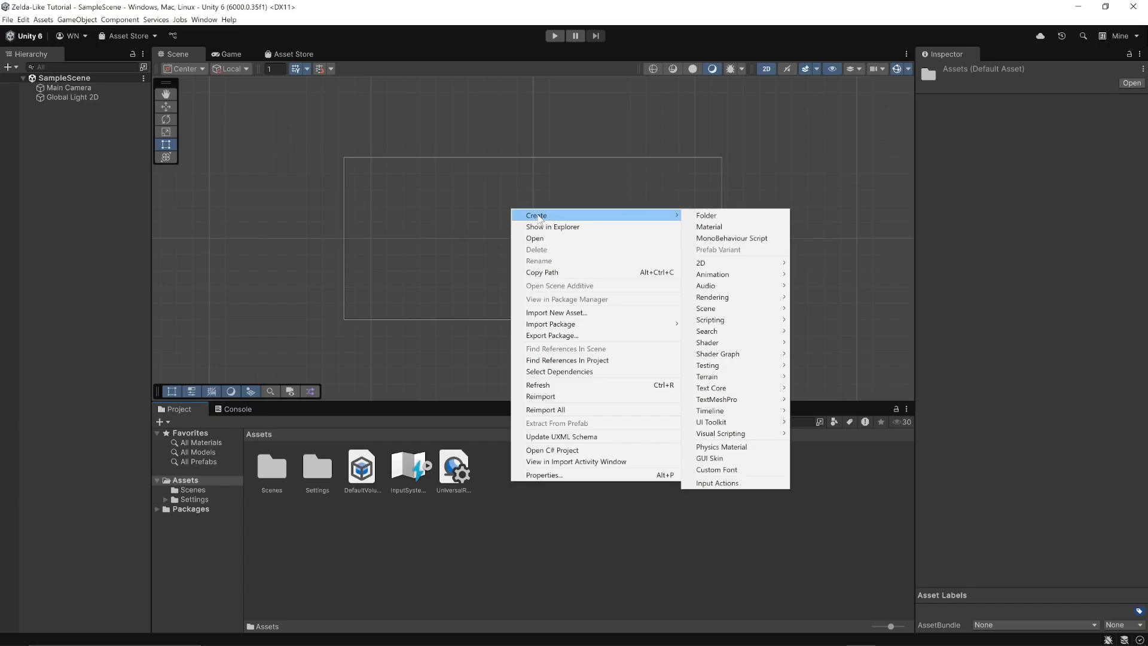
click(726, 215)
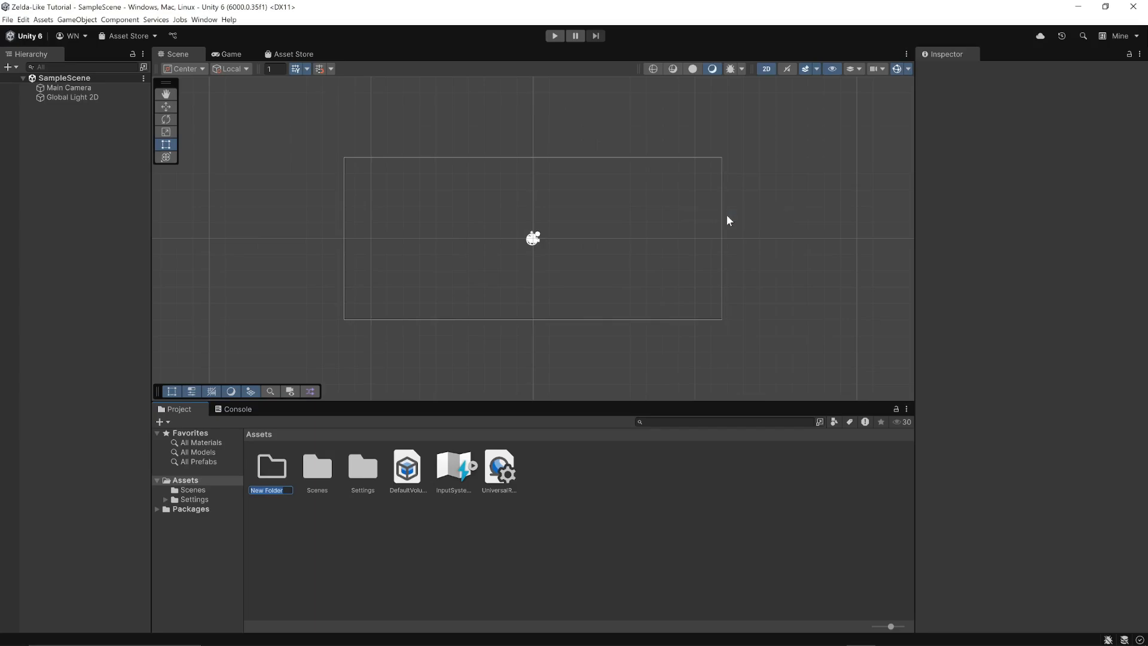
text(Art)
key(Return)
Step: Create a folder named Scripts in the Assets folder, alongside Art
right_click(586, 500)
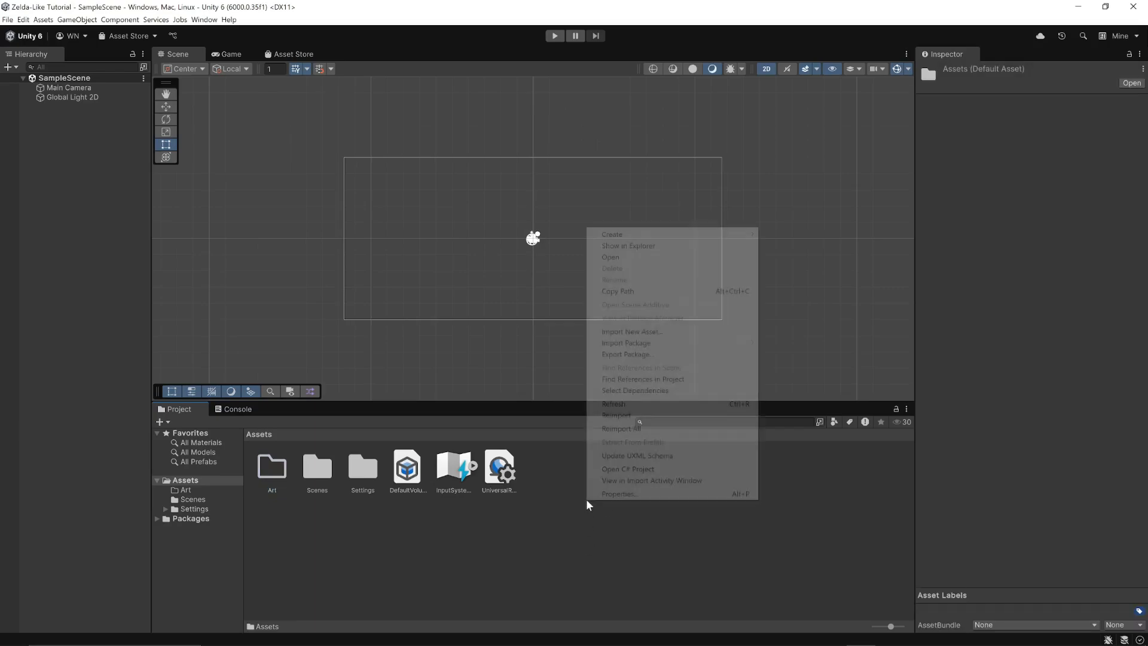
mouse_move(681, 238)
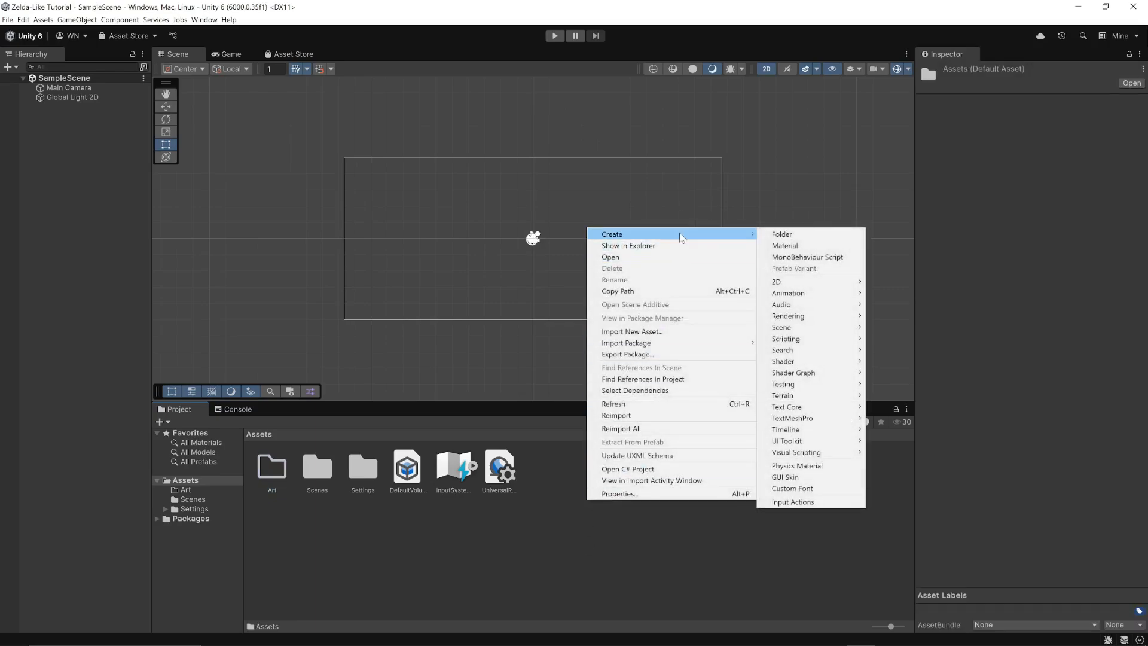
click(805, 239)
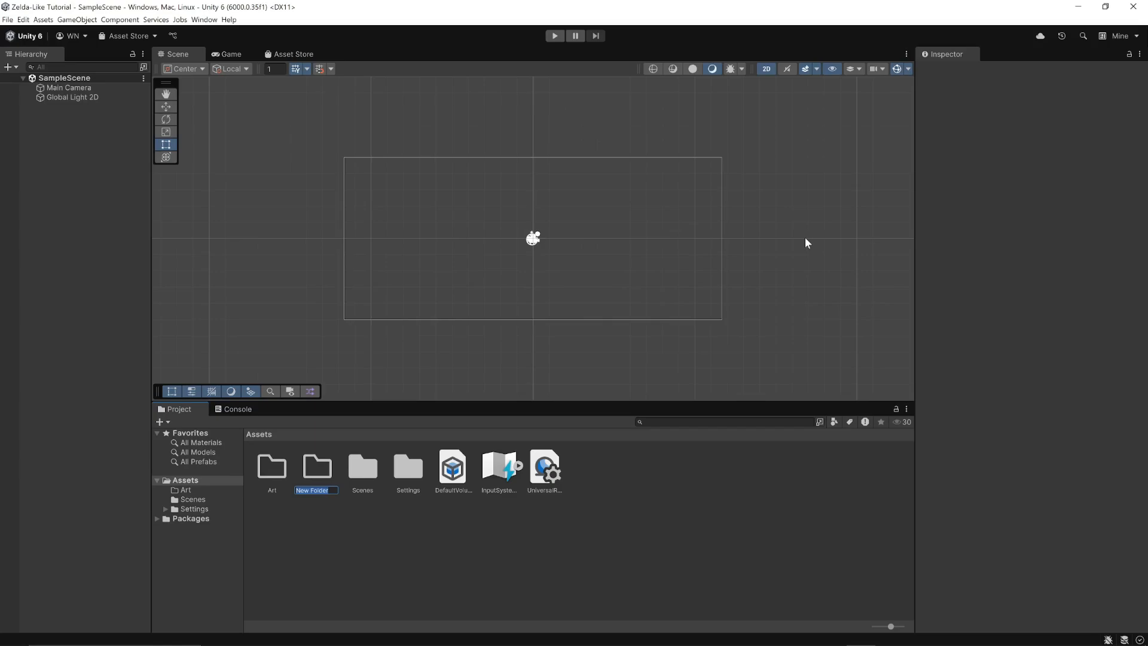
text(Scripts)
key(Return)
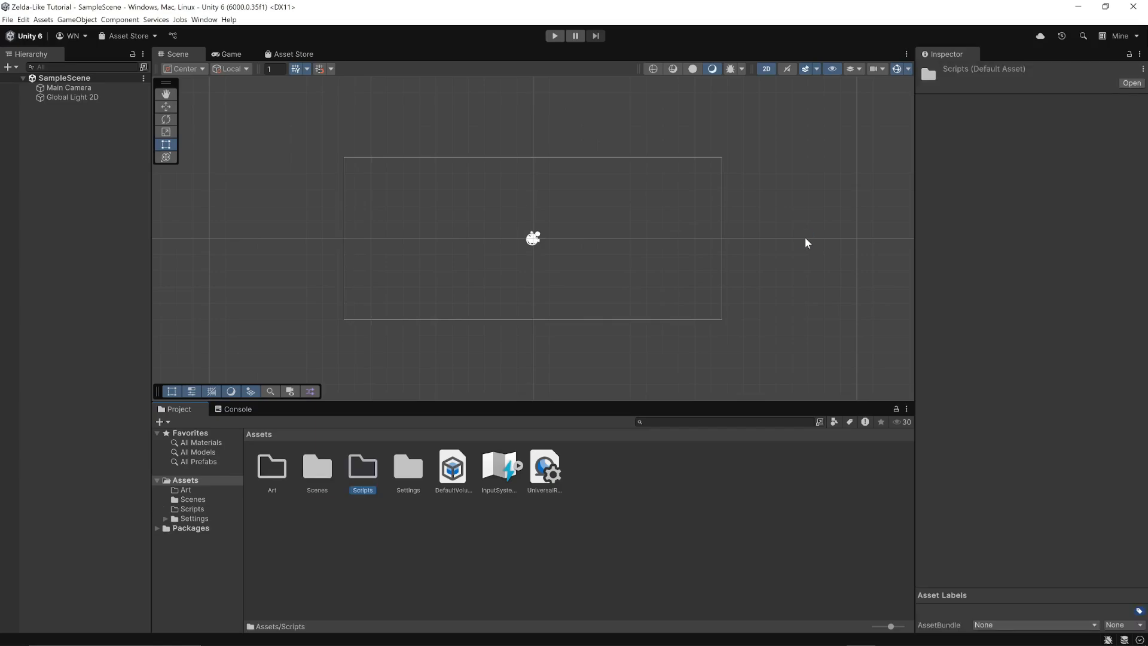
Step: Create a folder named Prefabs in the Assets folder and clear the selection
right_click(612, 468)
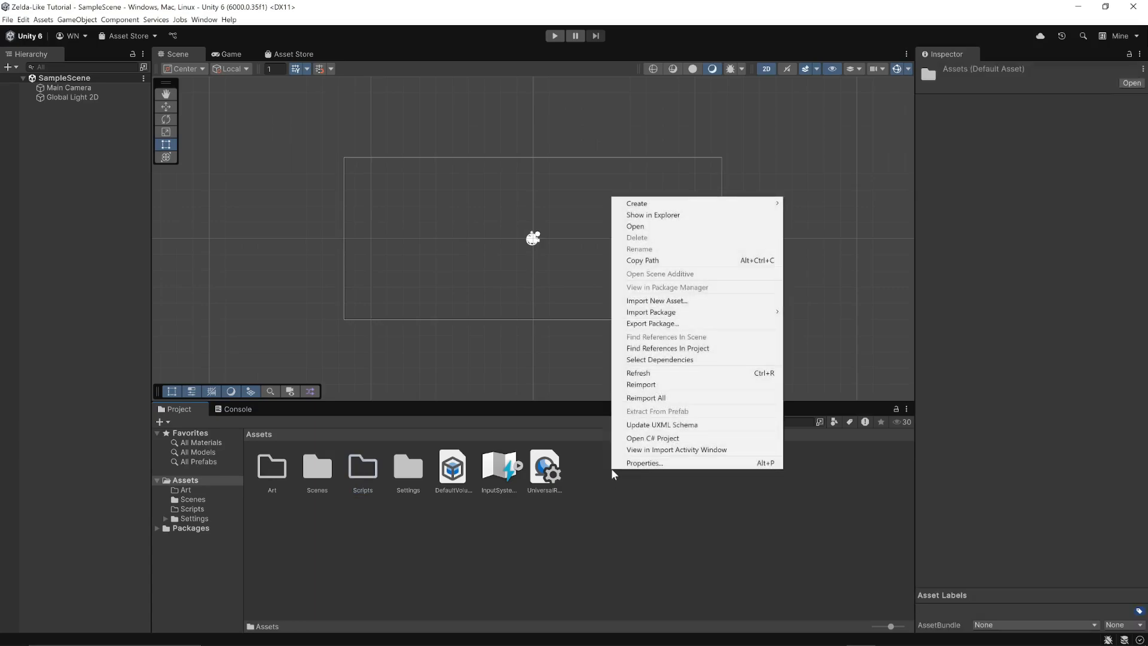
mouse_move(712, 203)
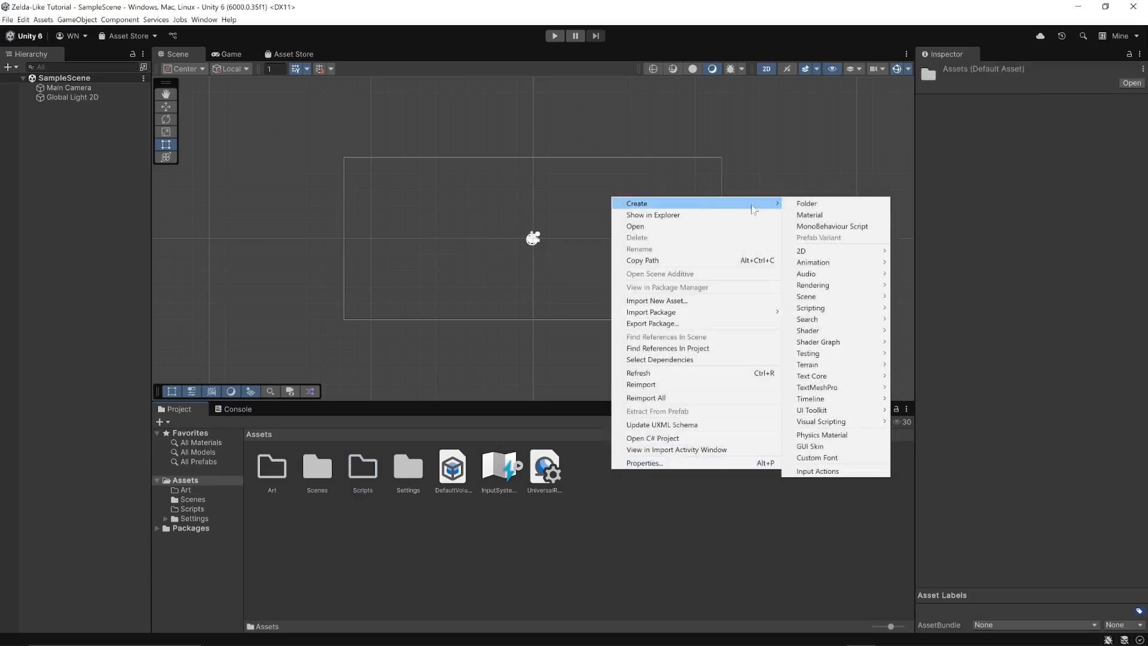
click(804, 205)
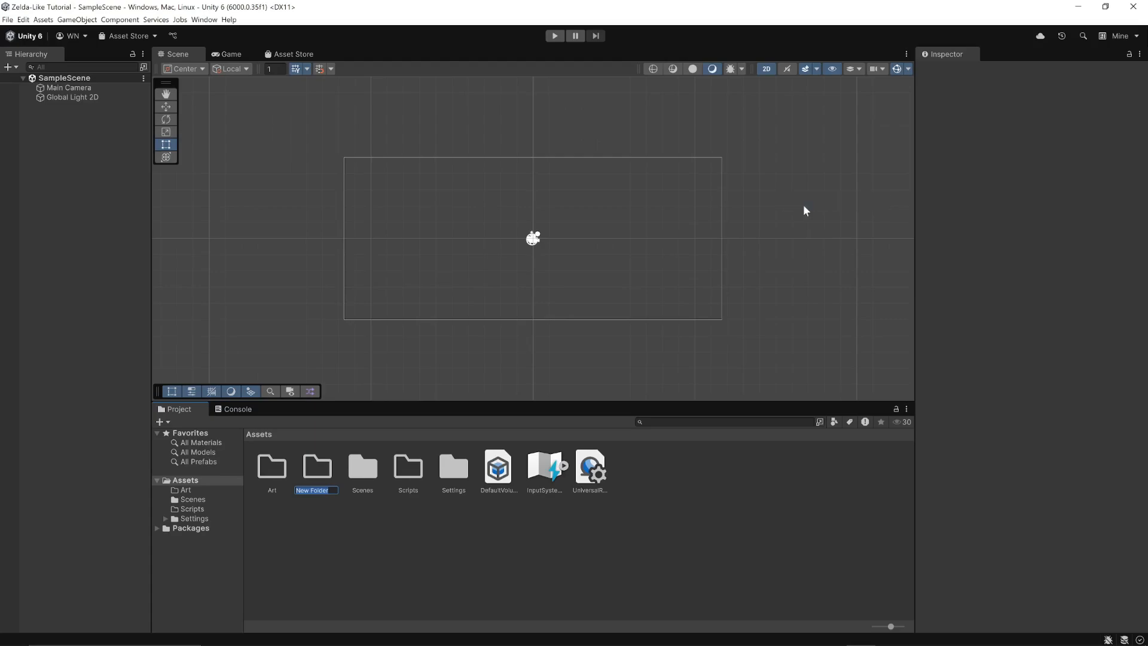
text(Prefabs)
key(Return)
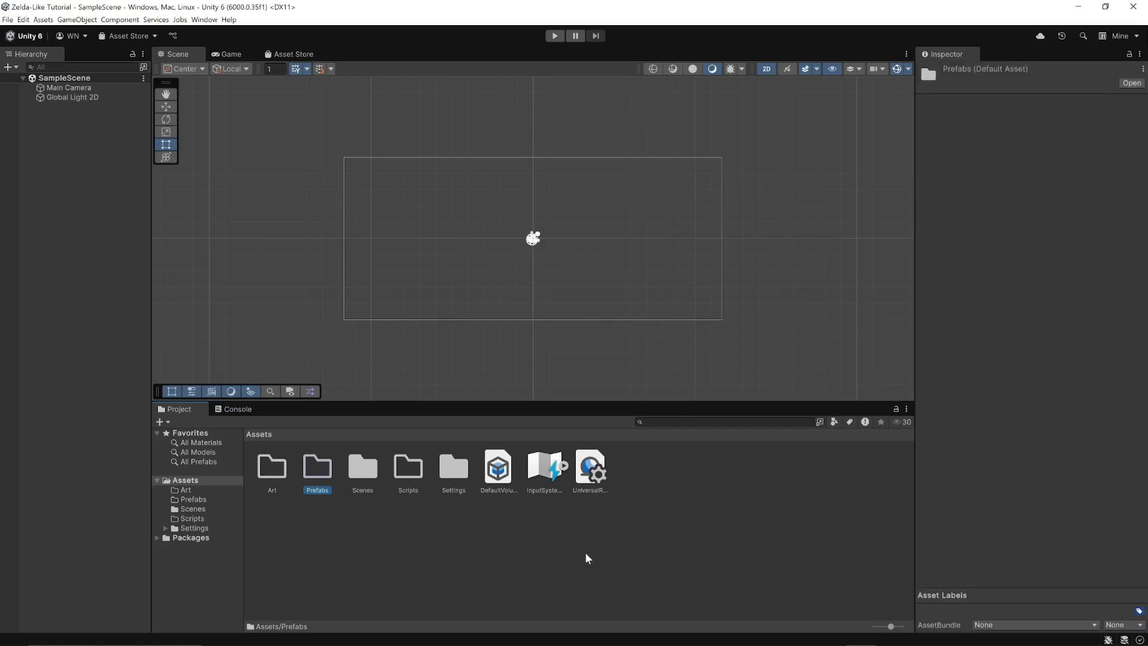
click(420, 599)
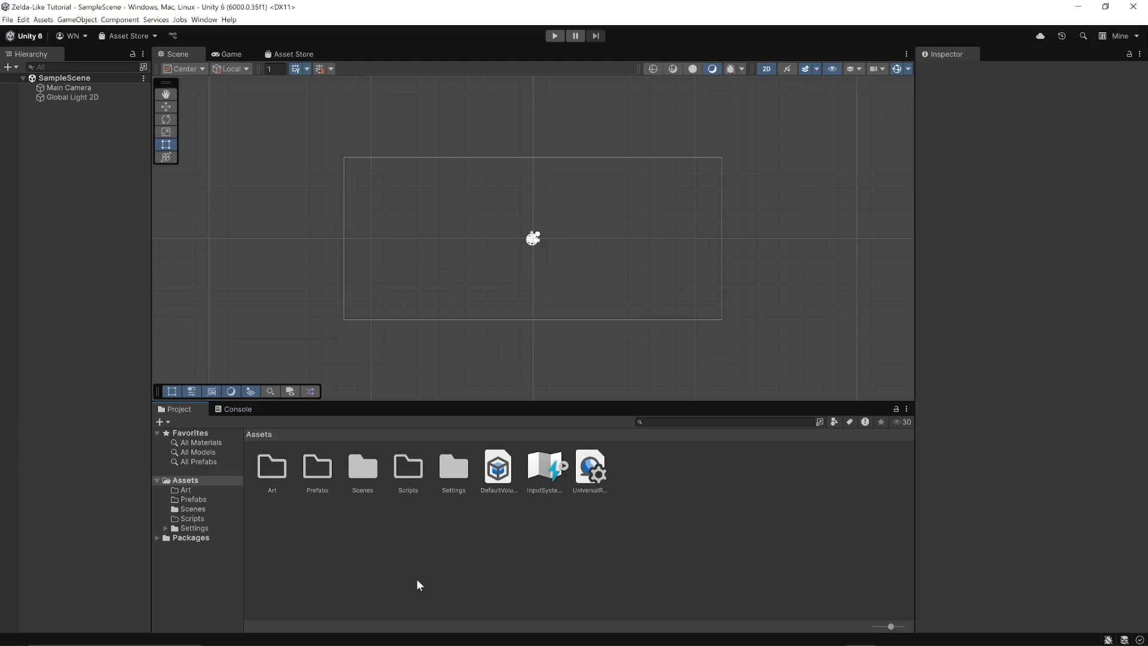